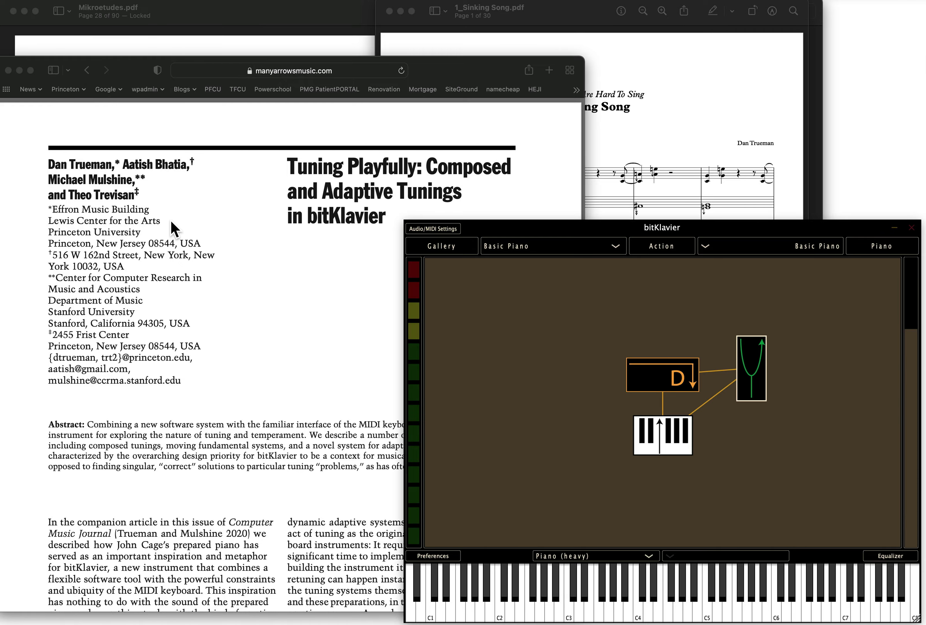
Look through the browser's bitKlavier tuning article and find Figures 5 and 6 on simple adaptive tuning
scroll(224, 303, "down", 20)
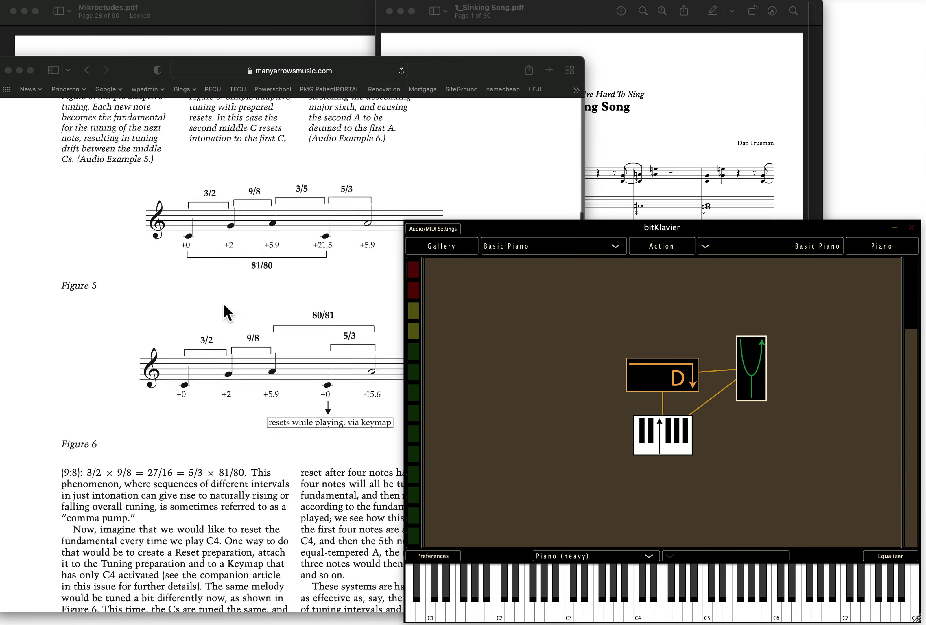
scroll(225, 305, "down", 20)
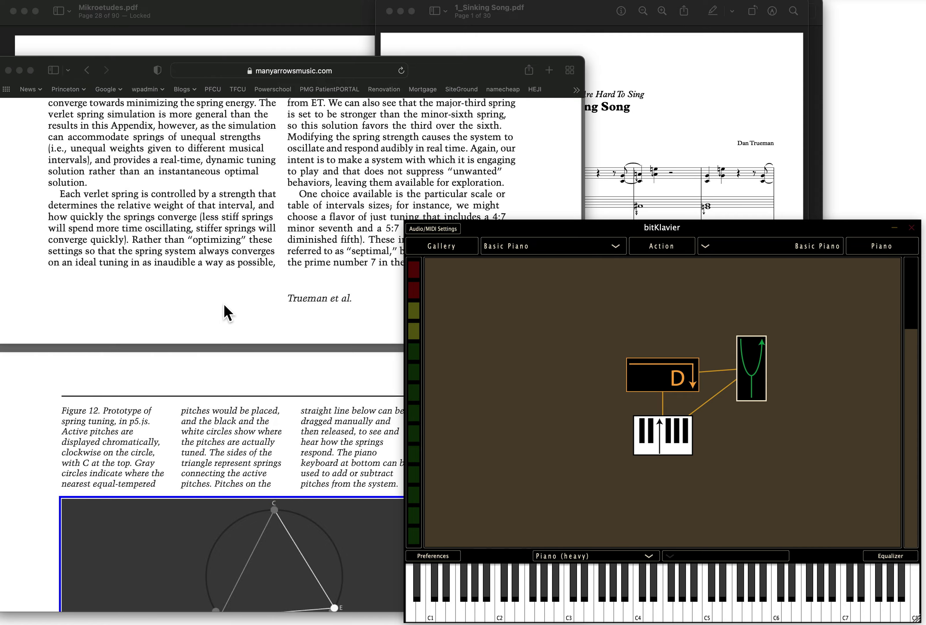
scroll(224, 306, "up", 20)
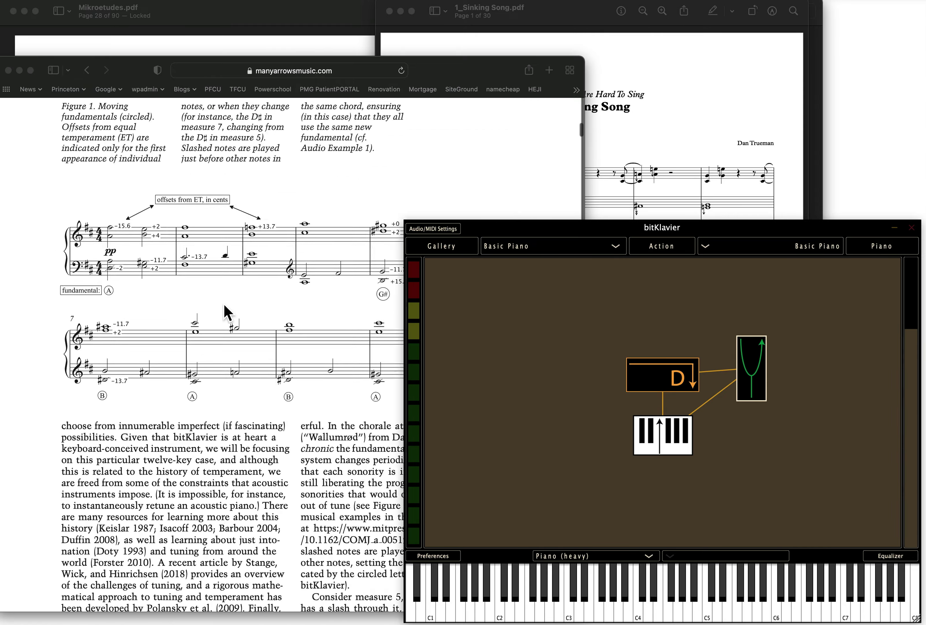
scroll(228, 313, "up", 10)
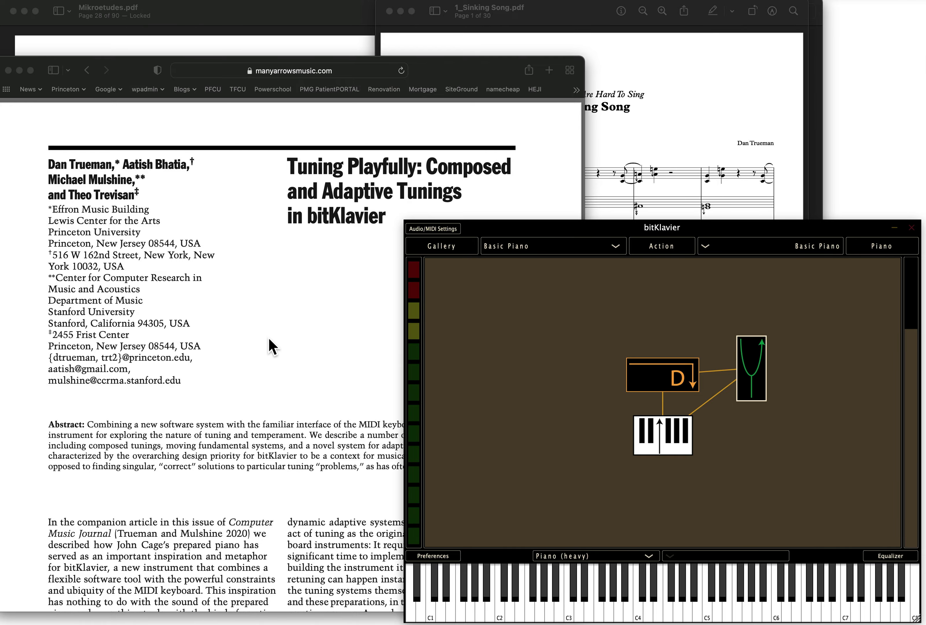
scroll(271, 344, "down", 7)
scroll(271, 344, "down", 20)
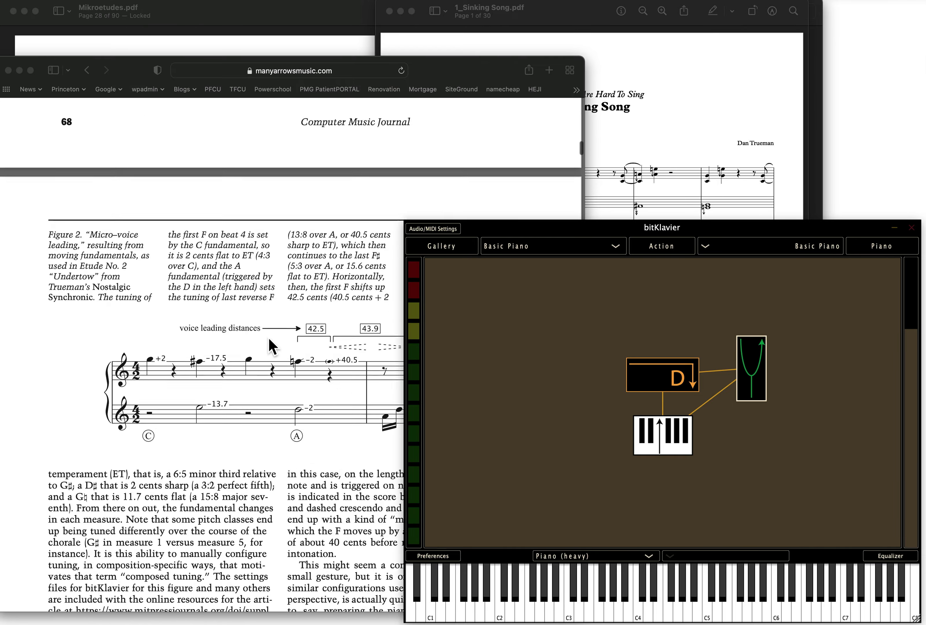
scroll(268, 344, "down", 20)
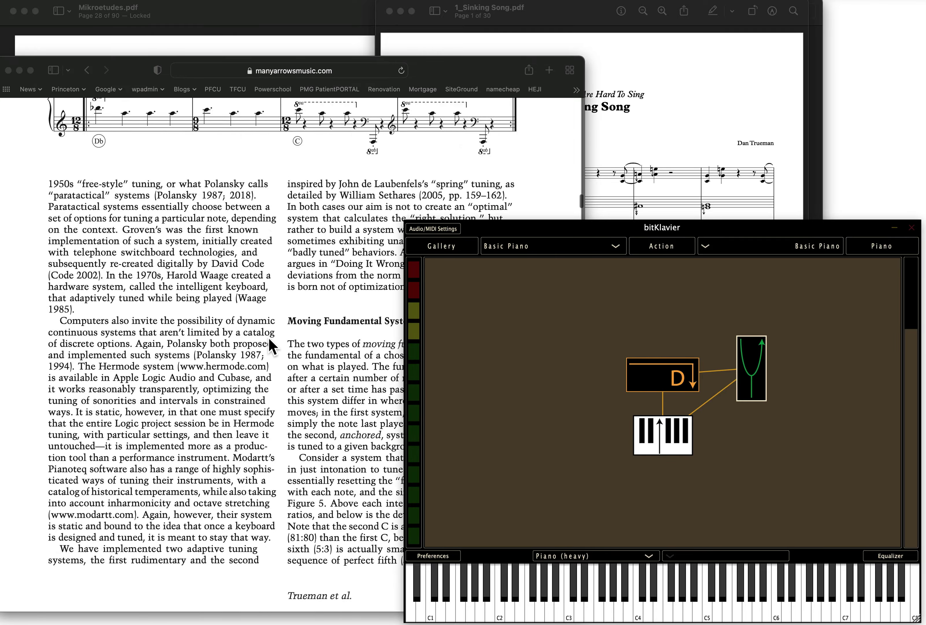
scroll(271, 346, "down", 4)
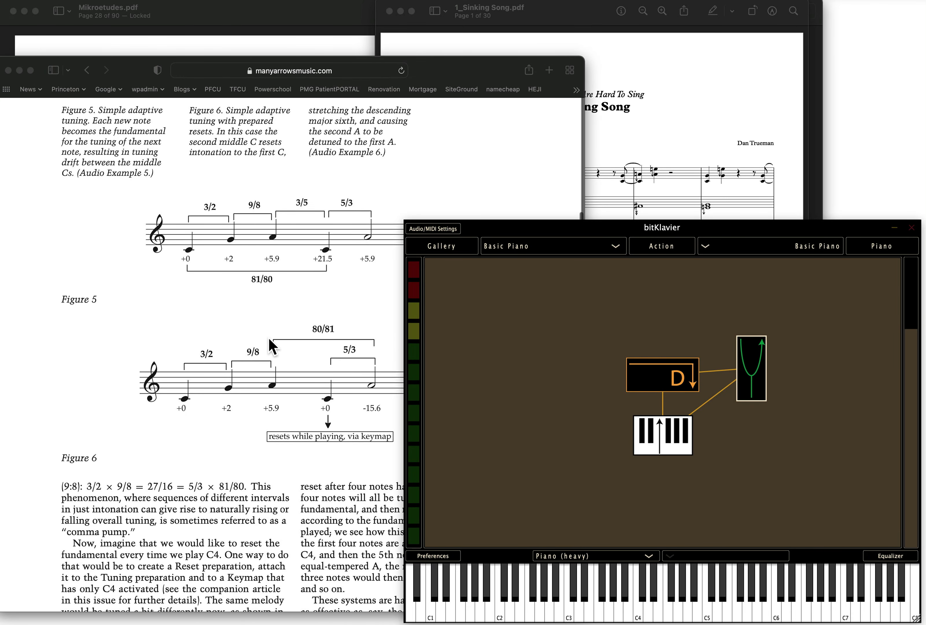
Switch to bitKlavier and open the settings of the Tuning preparation on the Basic Piano canvas
left_click(781, 453)
left_click(658, 431)
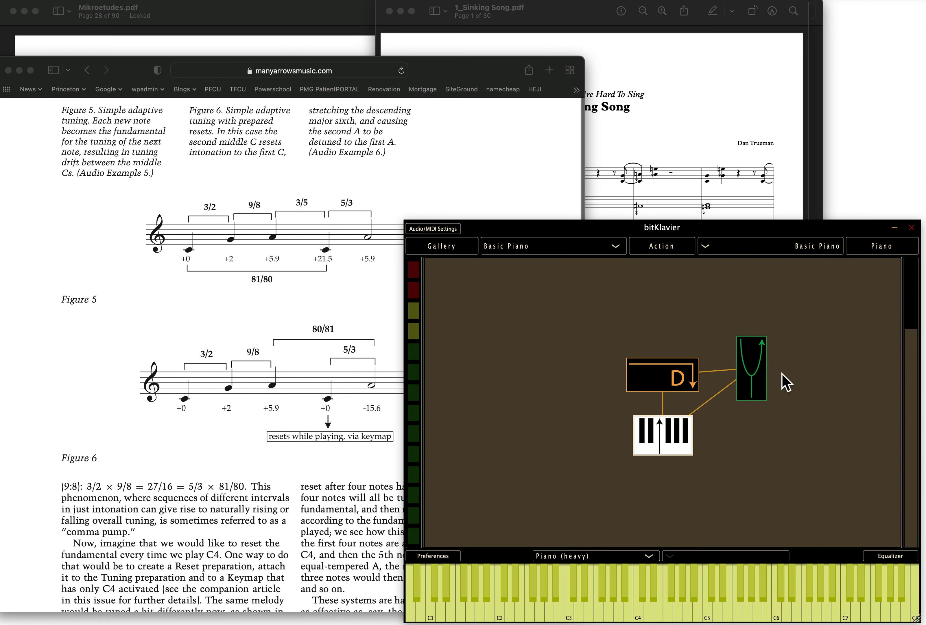
left_click(799, 437)
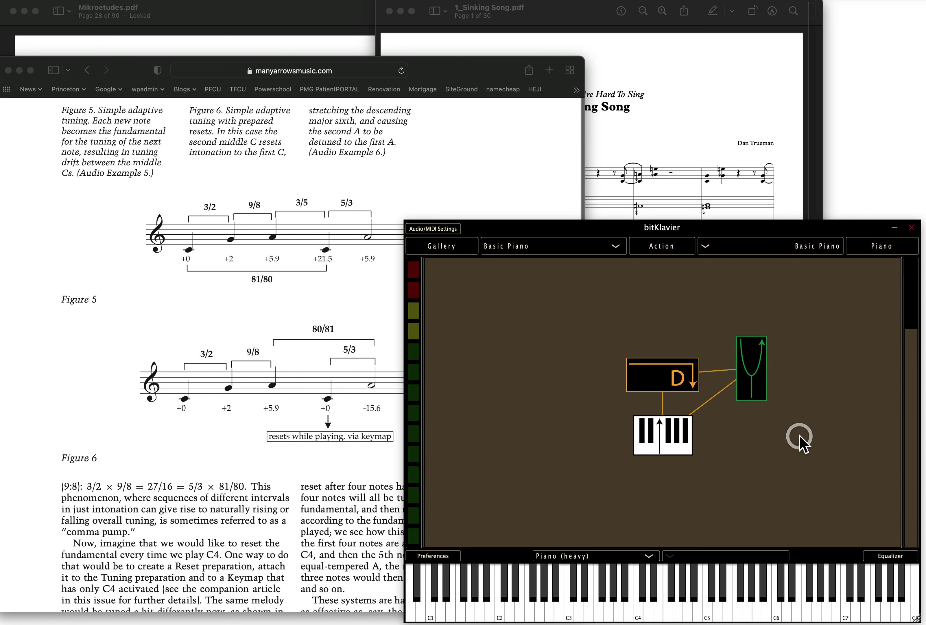
double_click(745, 360)
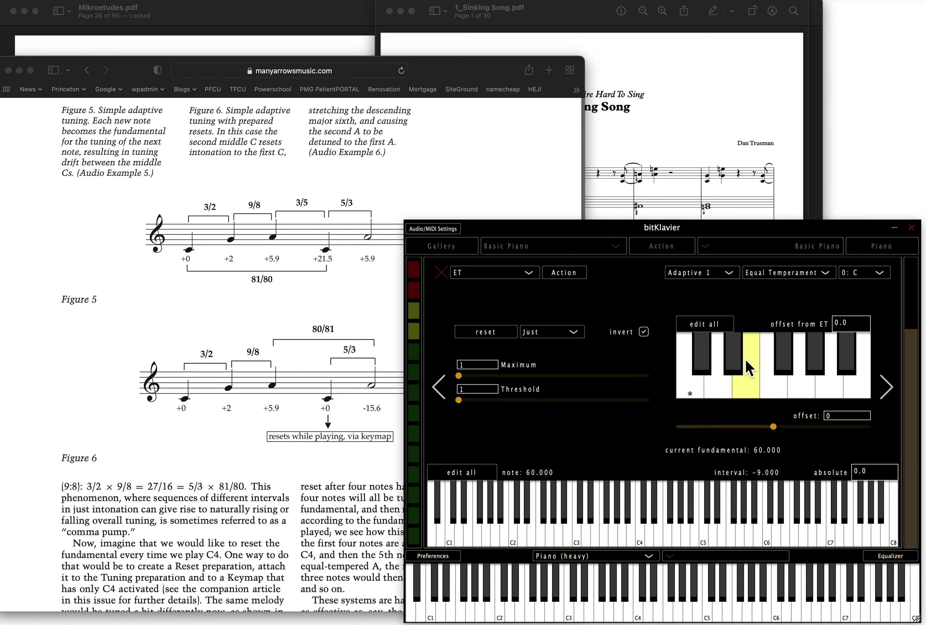
Review the Adaptive 1 tuning mode and the scales available for the adaptive intervals, keeping Just
left_click(698, 272)
left_click(693, 274)
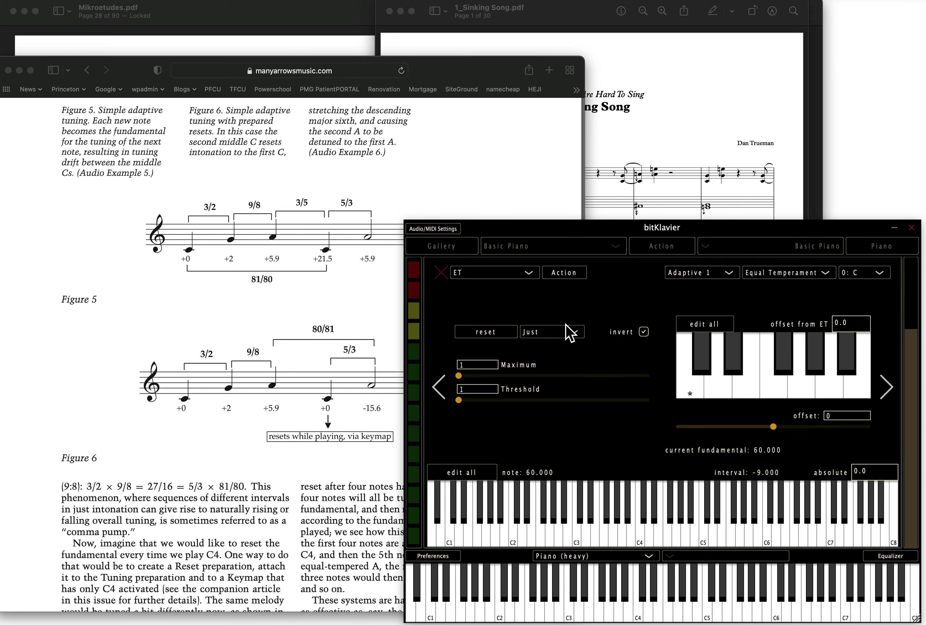
left_click(548, 342)
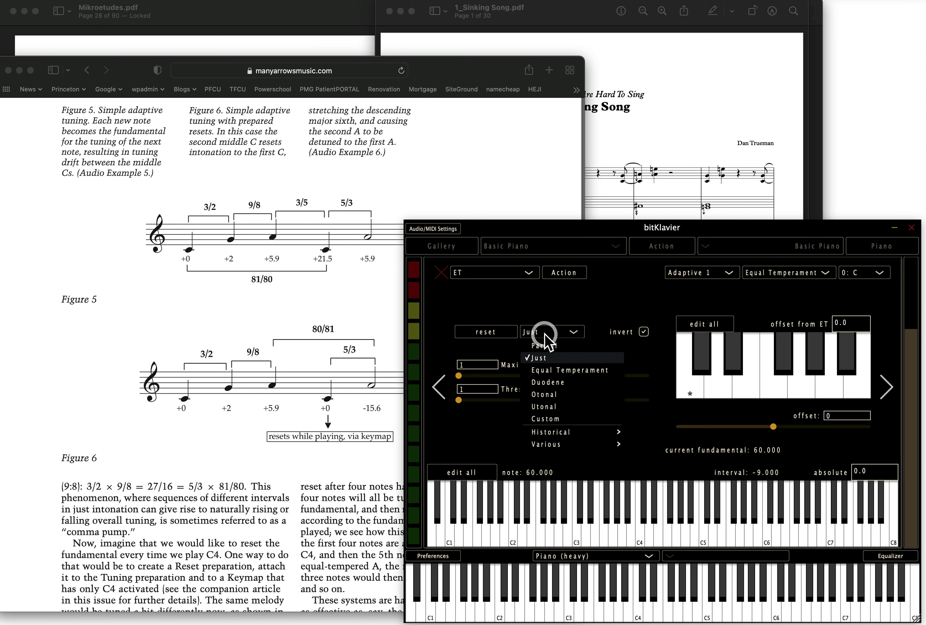
left_click(584, 293)
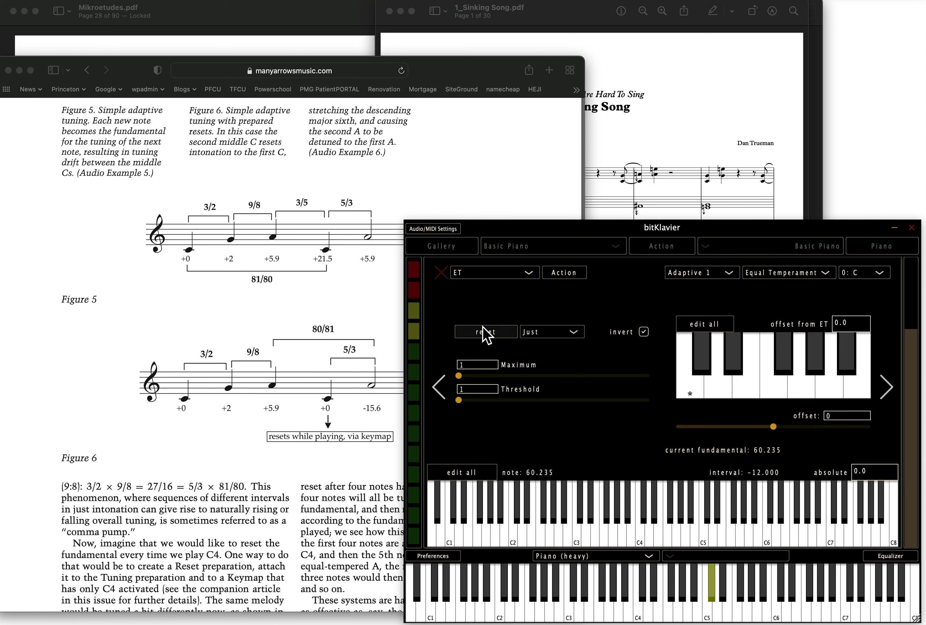
Reset the adaptive tuning's fundamental after each played passage
left_click(492, 330)
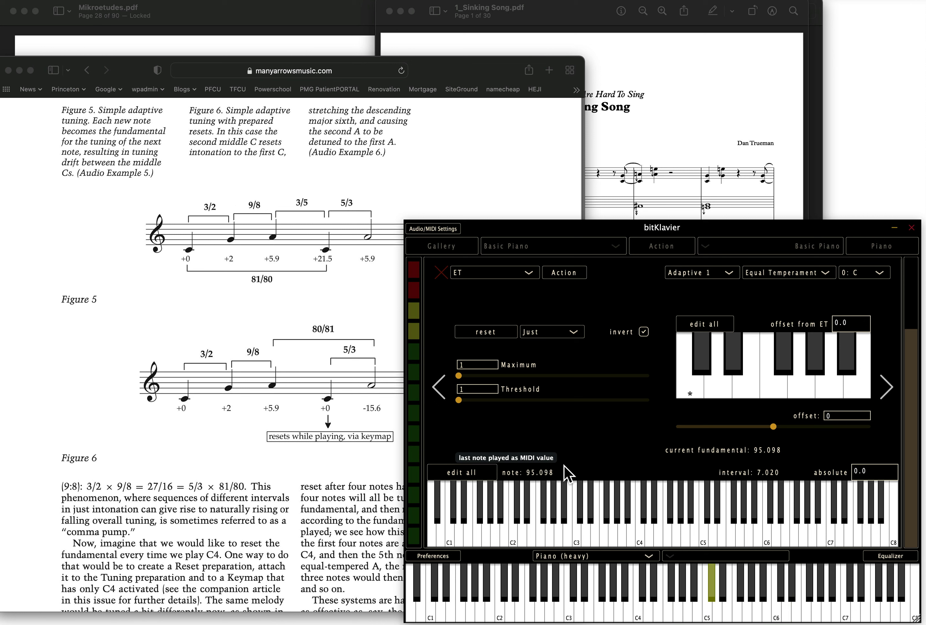
left_click(499, 333)
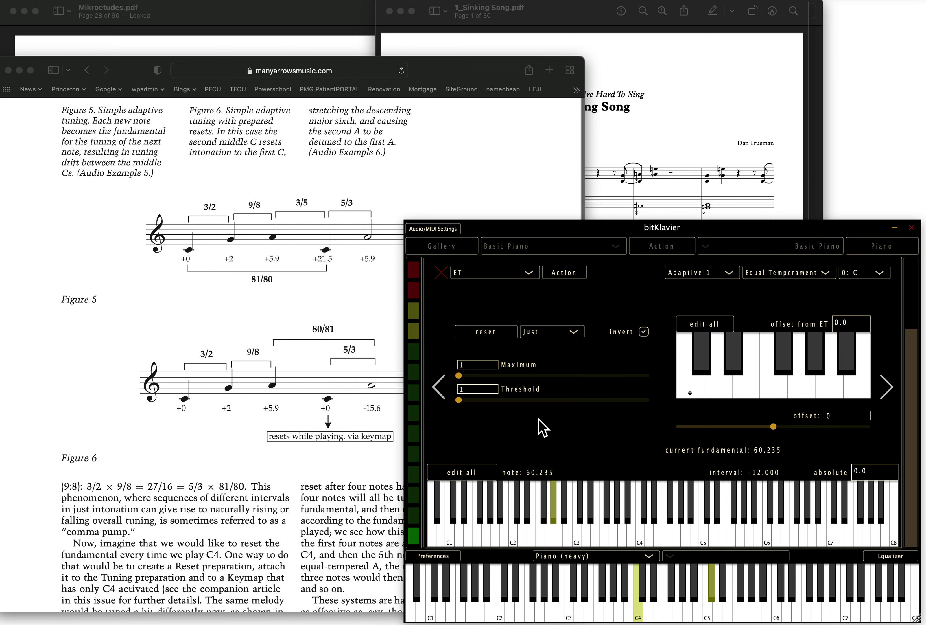
left_click(504, 331)
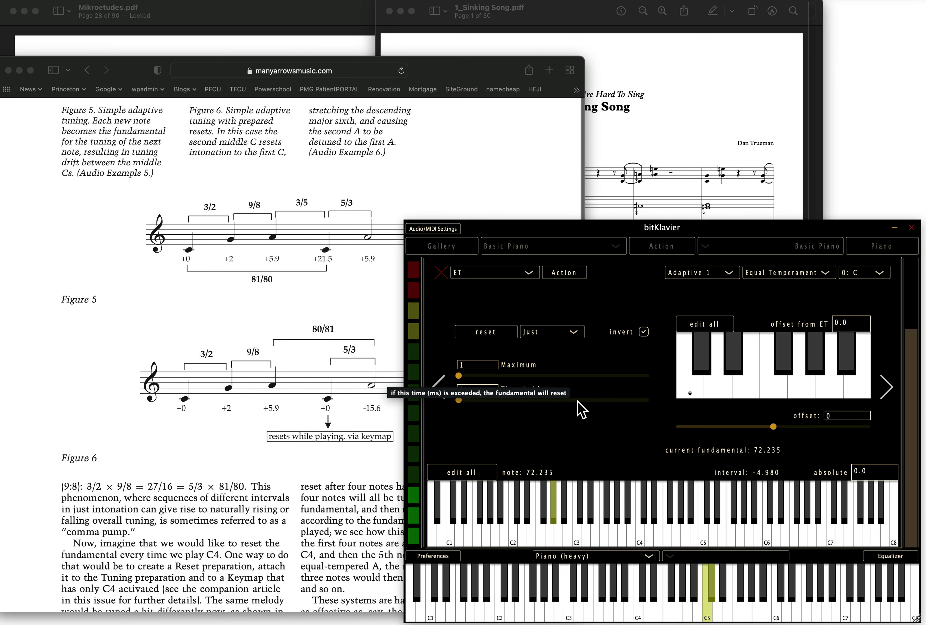
left_click(494, 332)
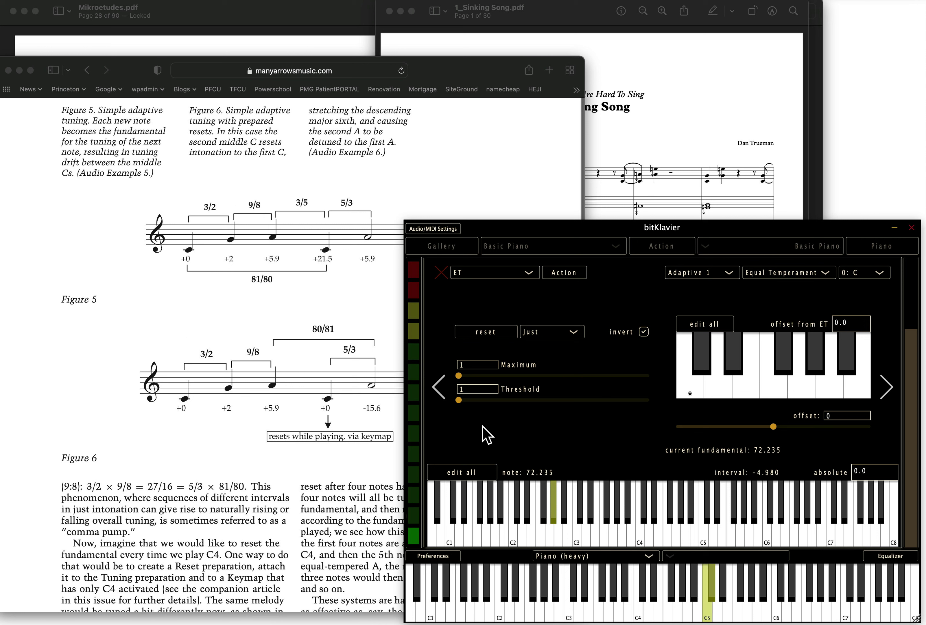
left_click(494, 331)
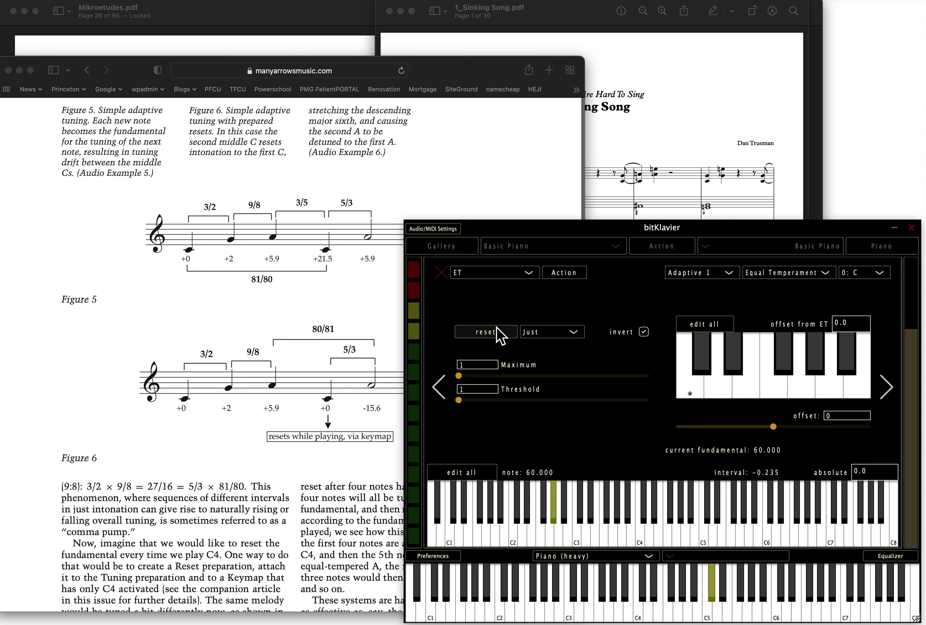
left_click(496, 328)
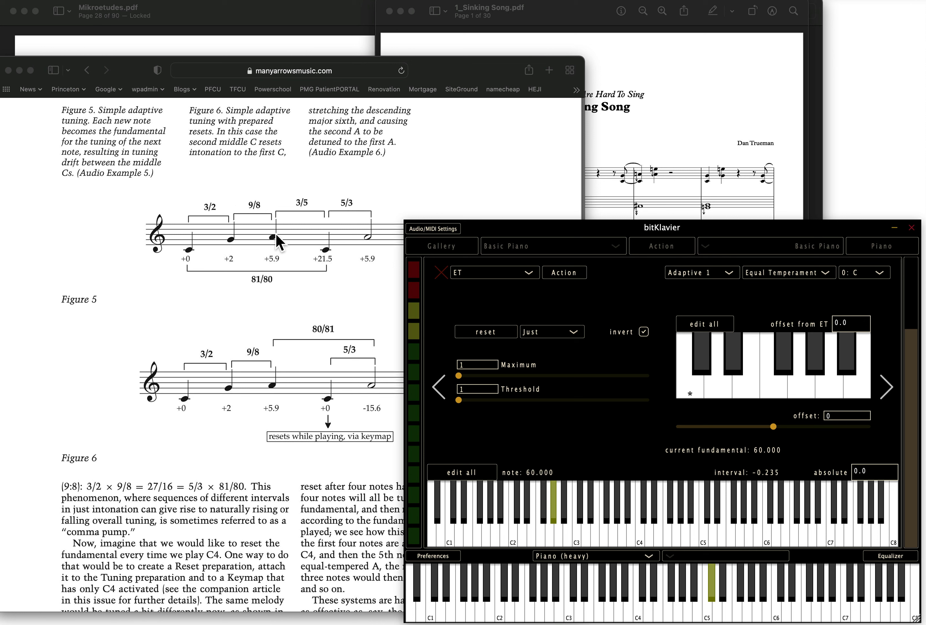
Consult the article's Figure 5, reset the adaptive fundamental after playing, and close the Tuning settings
scroll(269, 238, "down", 1)
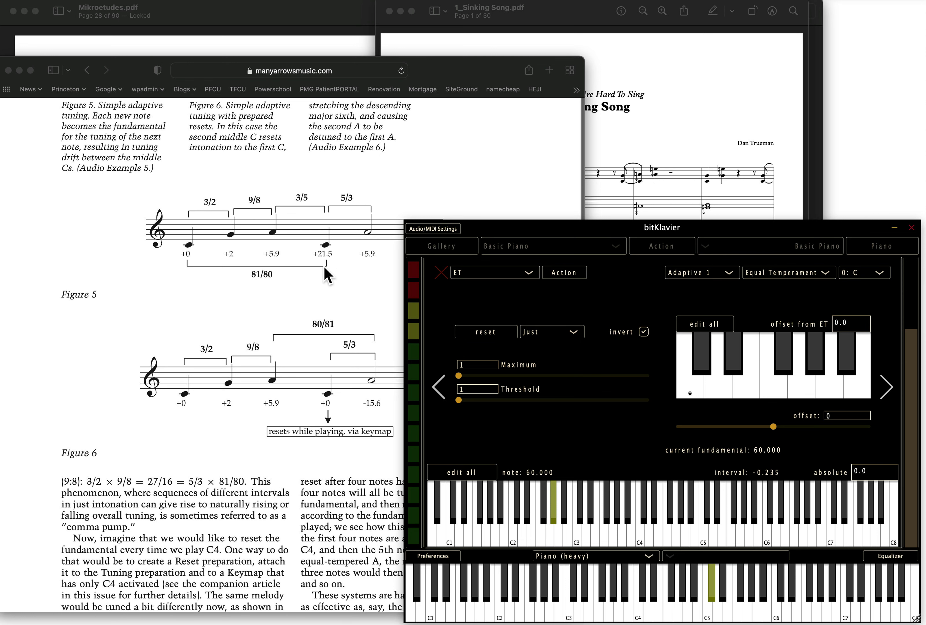
scroll(328, 275, "up", 2)
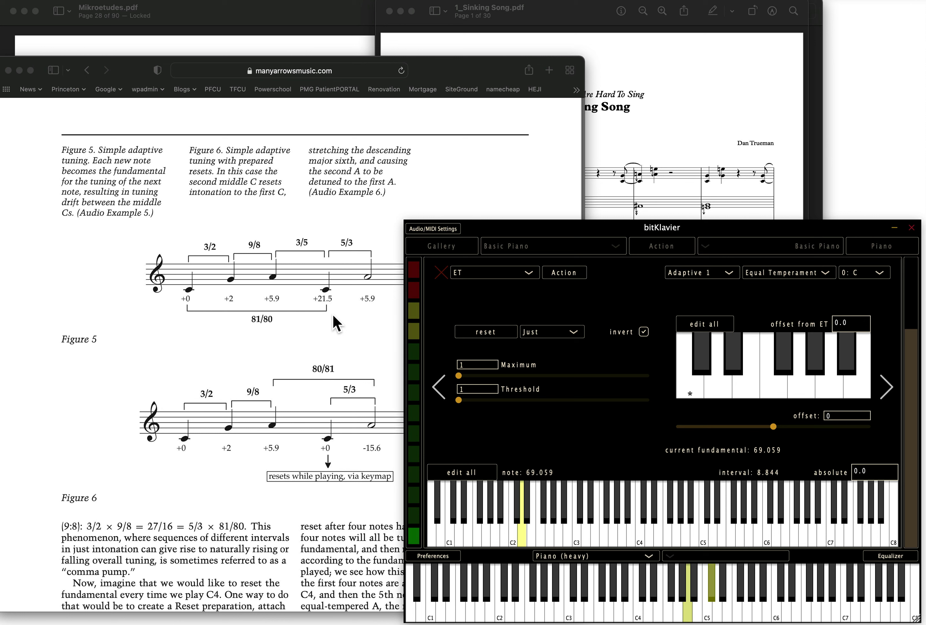
left_click(493, 328)
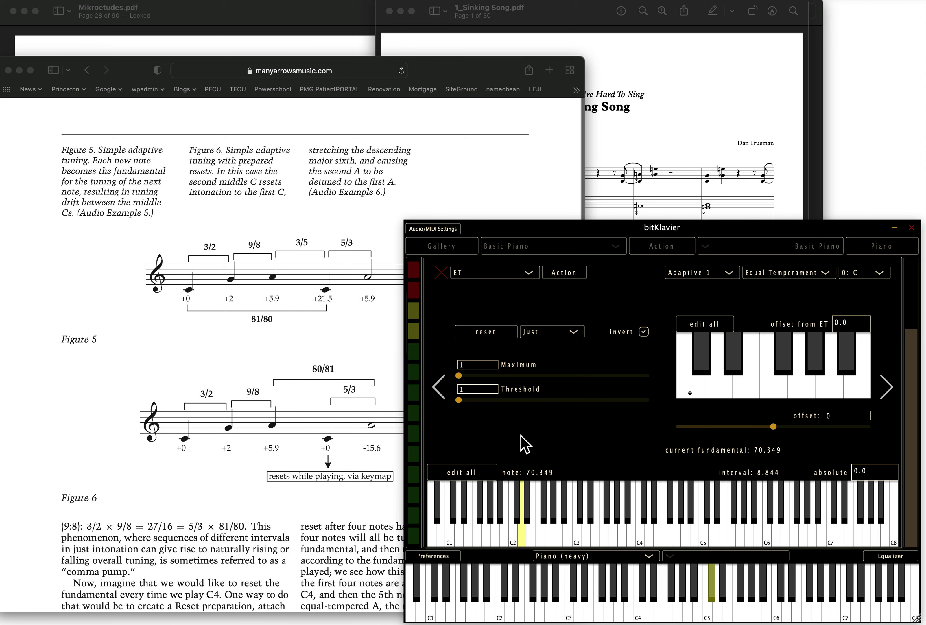
left_click(494, 334)
left_click(440, 273)
Add a Reset preparation beside the Tuning preparation and connect it to Tuning
left_click(798, 378)
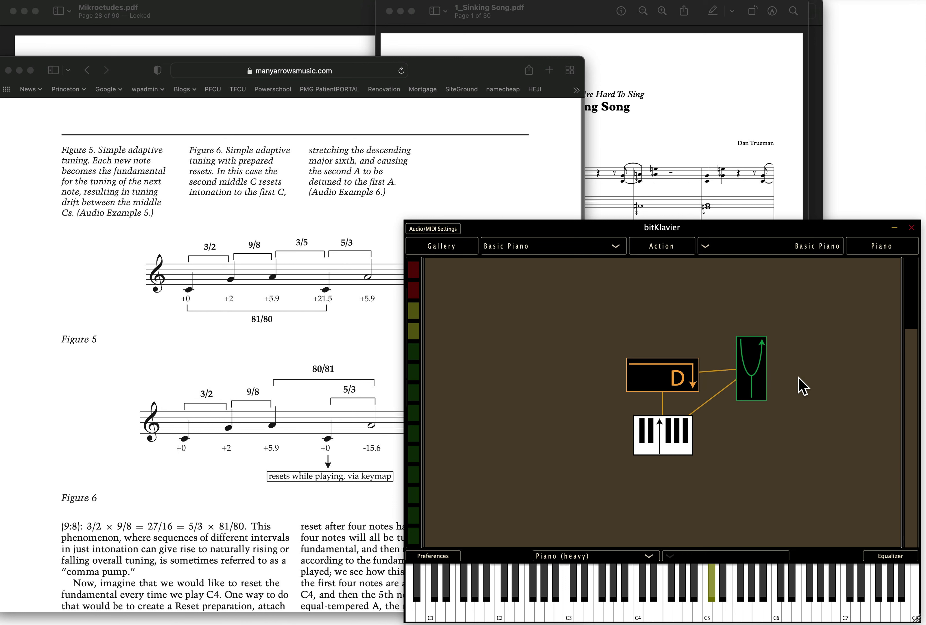
key("r")
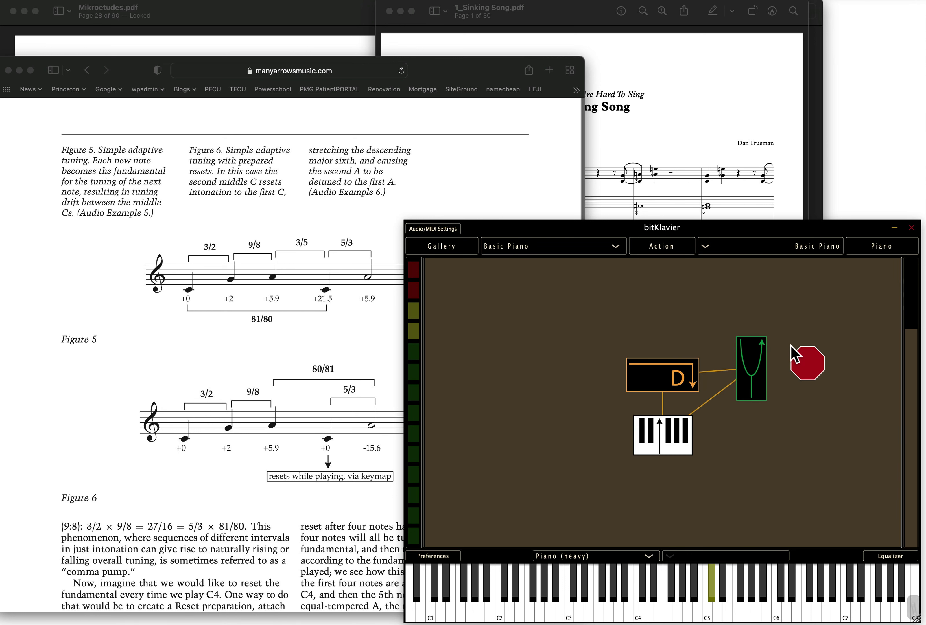
left_click_drag(811, 374, 759, 374)
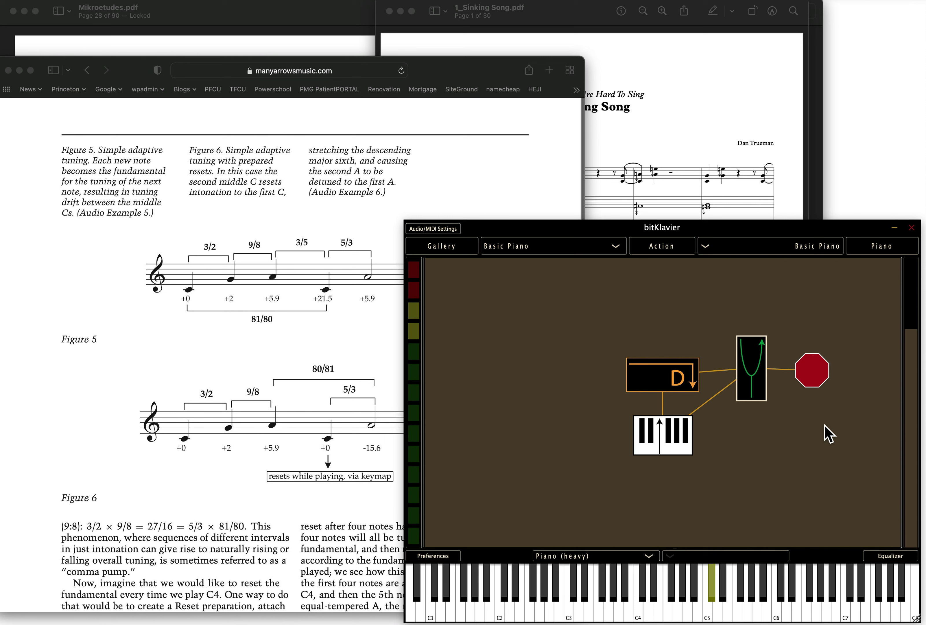
Add a Keymap preparation below the Reset preparation and connect it to Reset
left_click(786, 428)
key("k")
mouse_move(827, 452)
left_mouse_down()
mouse_move(795, 432)
mouse_move(810, 367)
left_mouse_up()
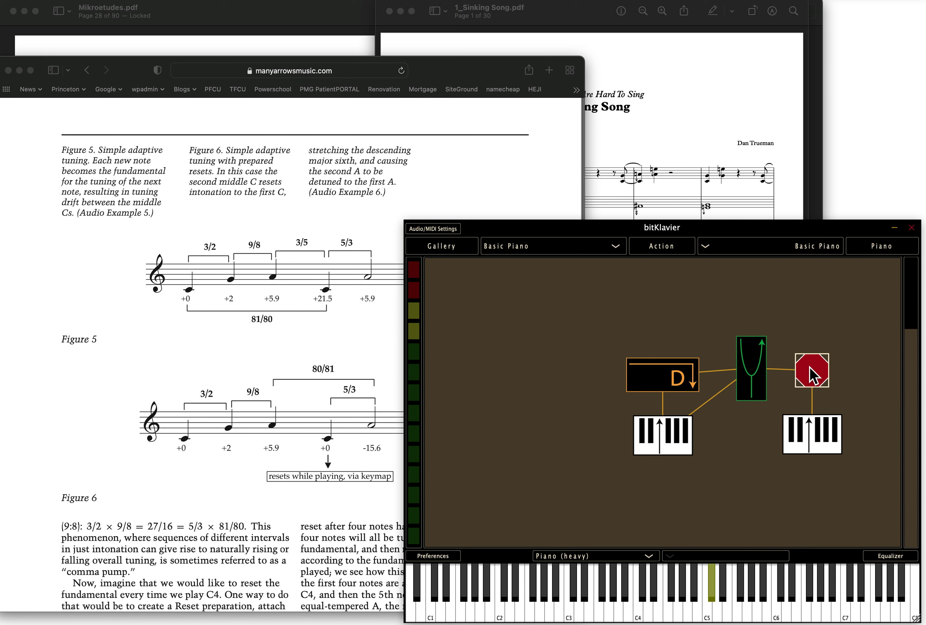
Activate only the C4 key in the new keymap attached to Reset and close its settings
double_click(828, 435)
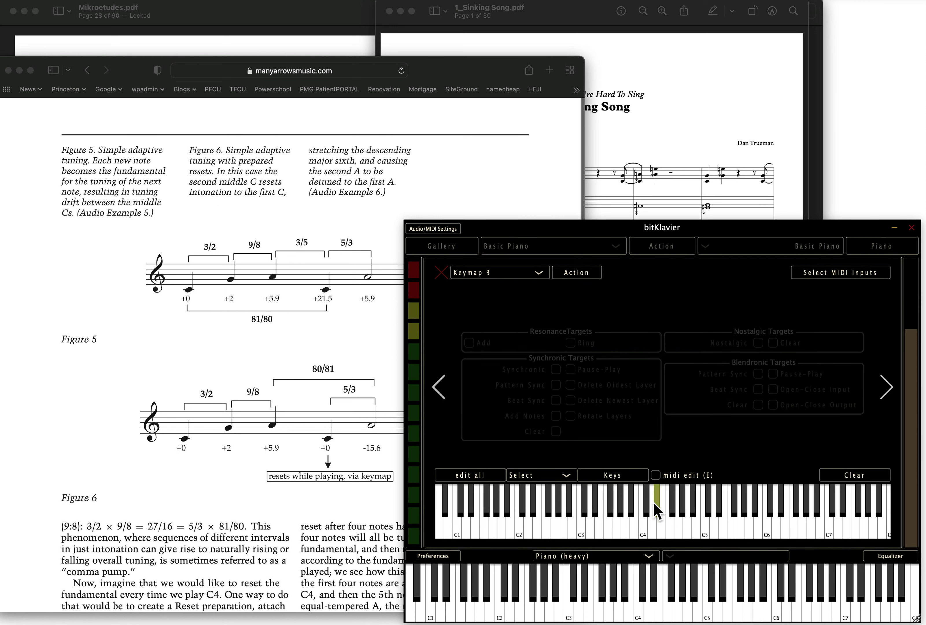
left_click(641, 530)
left_click(440, 273)
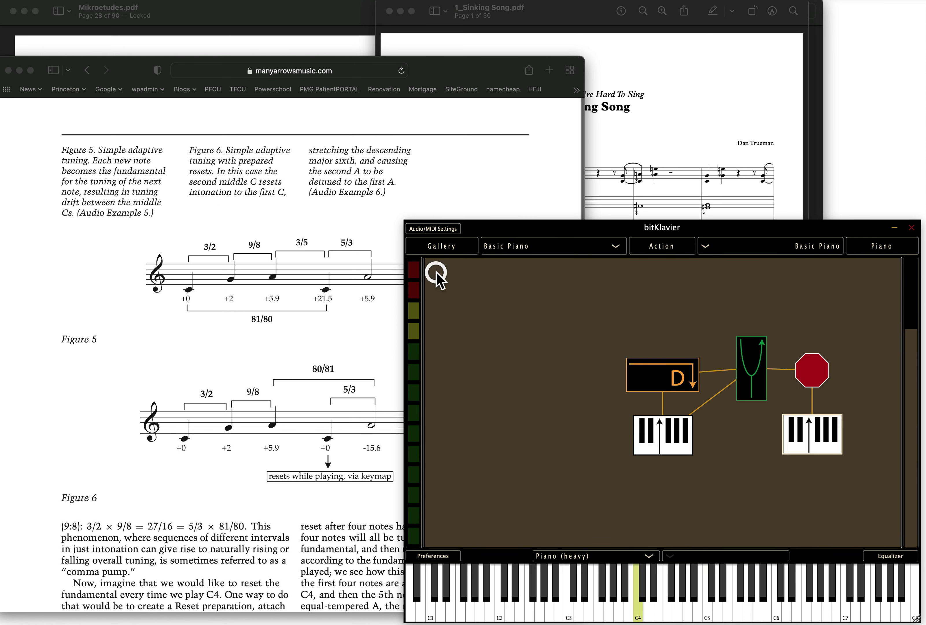
Reopen the Tuning preparation's settings and bring the Didymus score in Mikroetudes.pdf into view behind bitKlavier
double_click(741, 372)
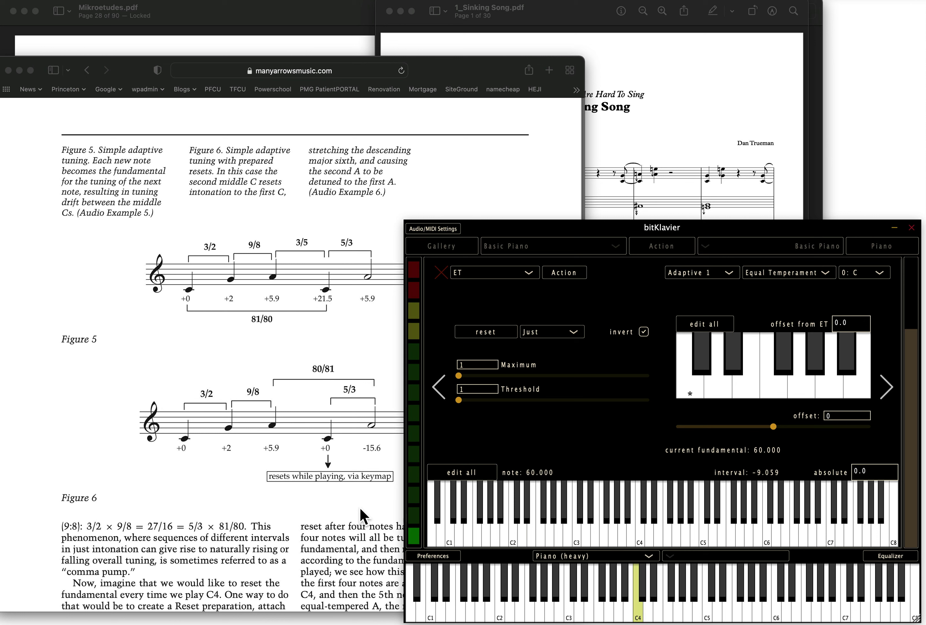
mouse_move(643, 399)
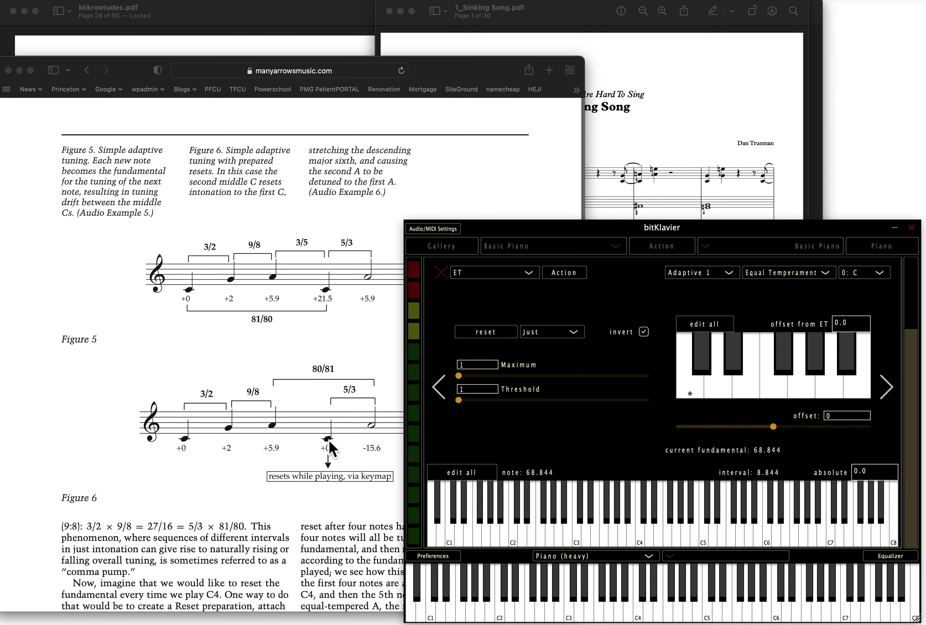
left_click(289, 15)
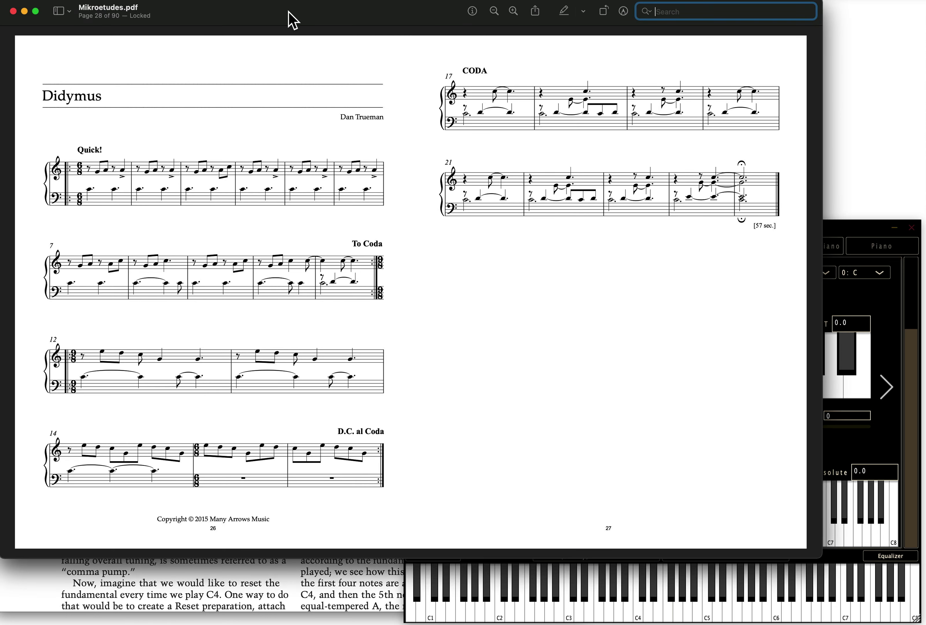
left_click(867, 232)
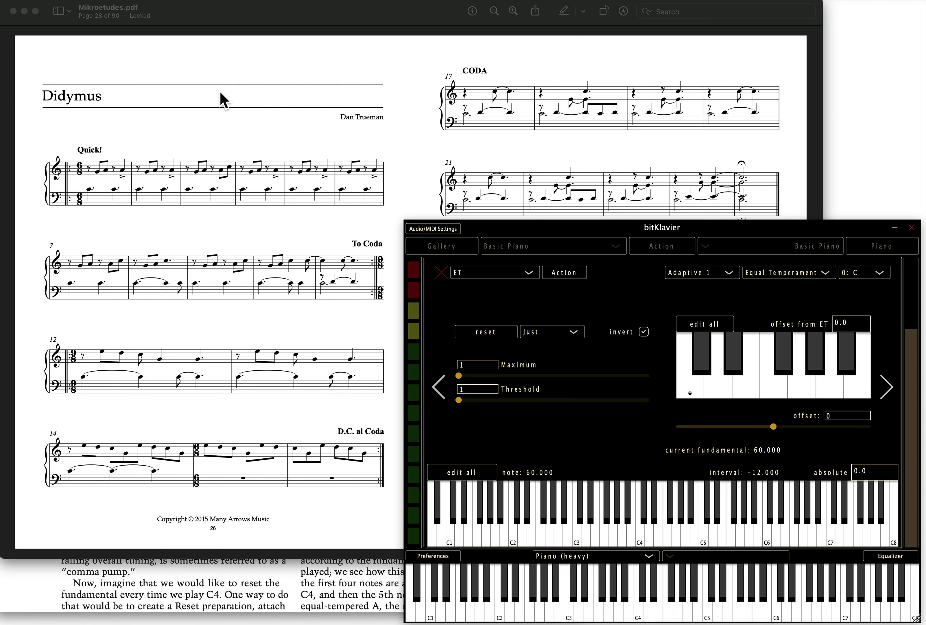
Bring up Figures 7 and 8 in the browser article and return to bitKlavier
left_click(355, 580)
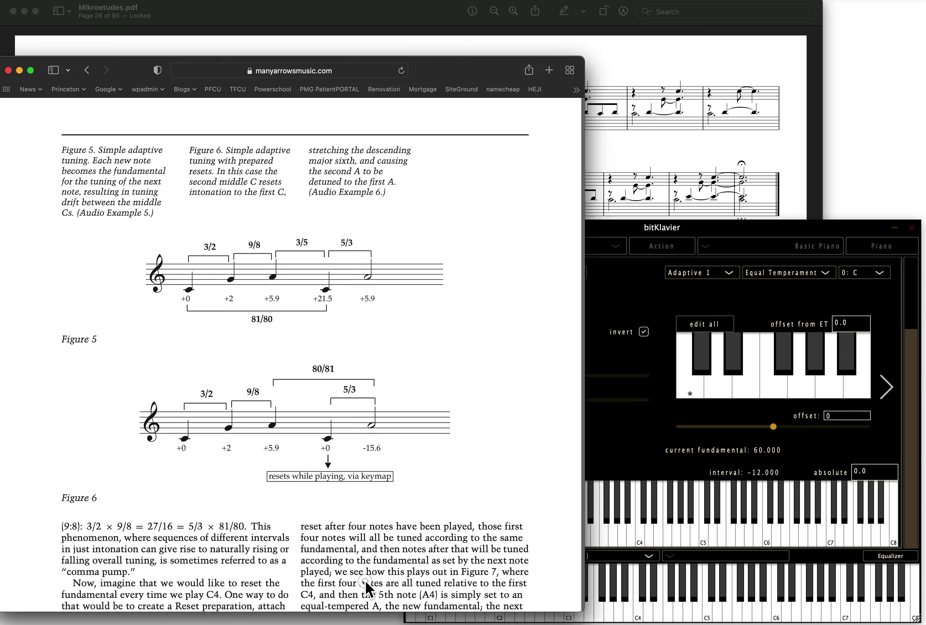
scroll(347, 478, "down", 10)
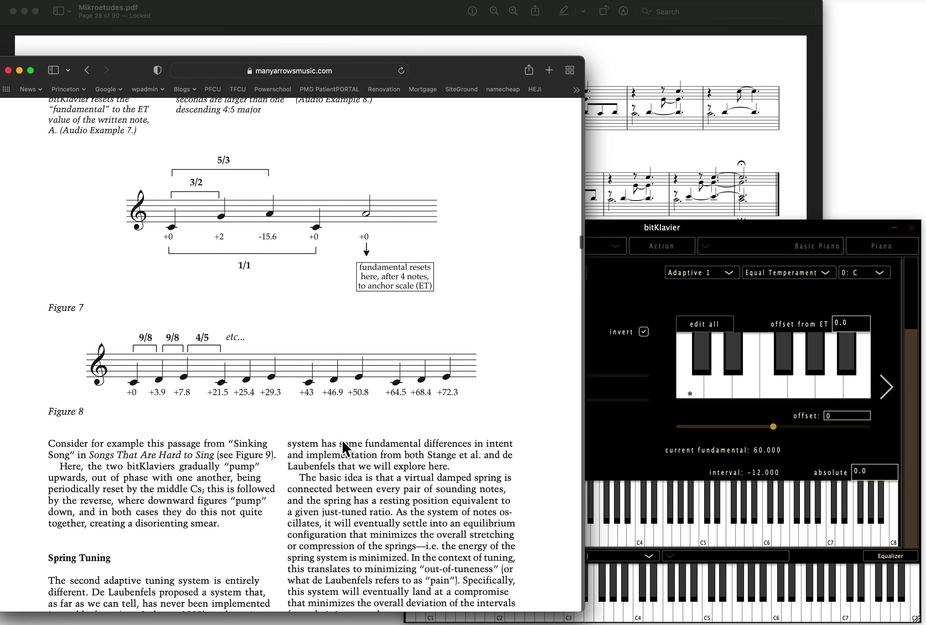
left_click(753, 235)
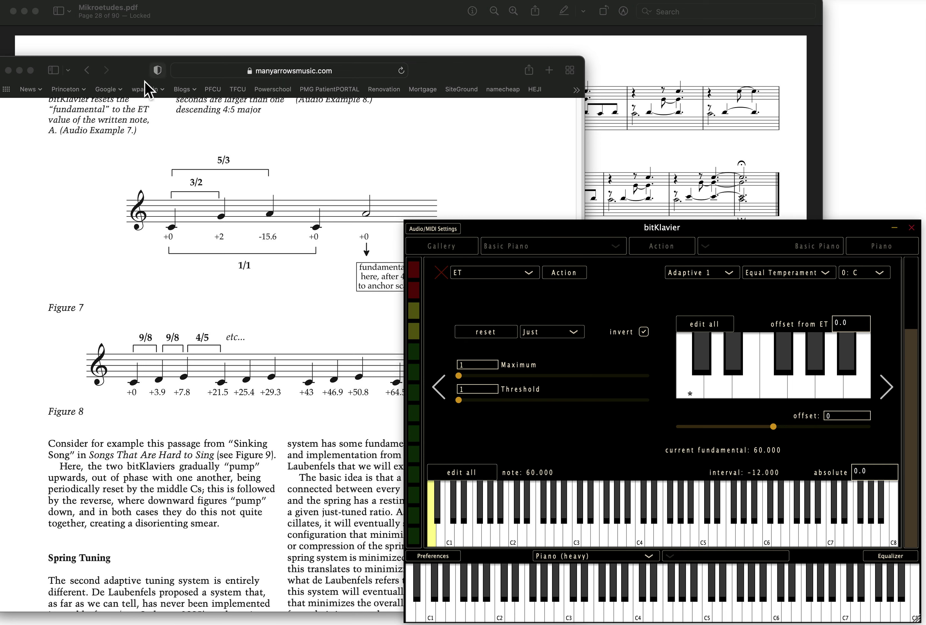
Close the Tuning settings and delete the Reset preparation and the Keymap attached to it
scroll(323, 216, "up", 10)
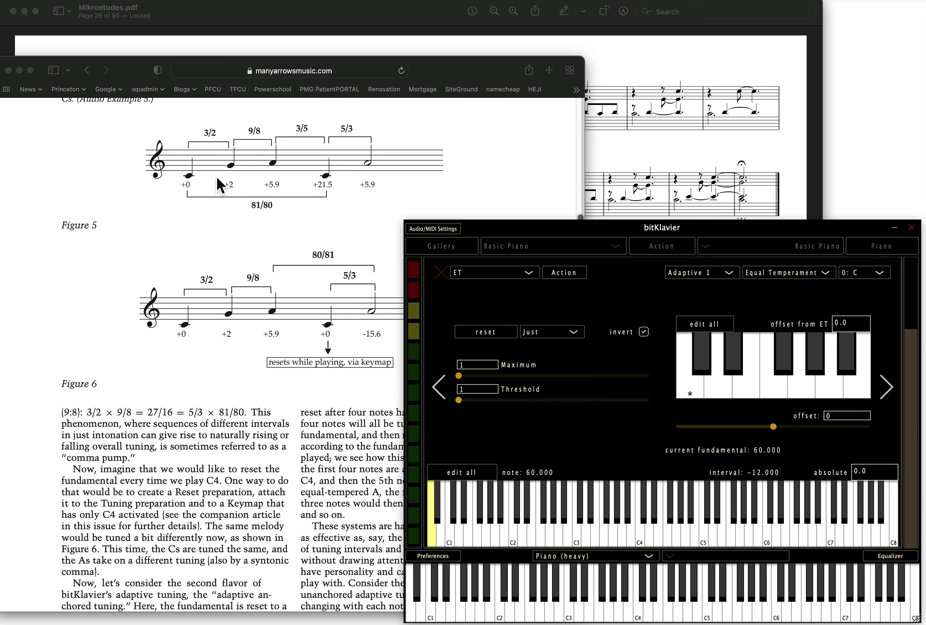
scroll(282, 264, "down", 10)
scroll(283, 264, "down", 2)
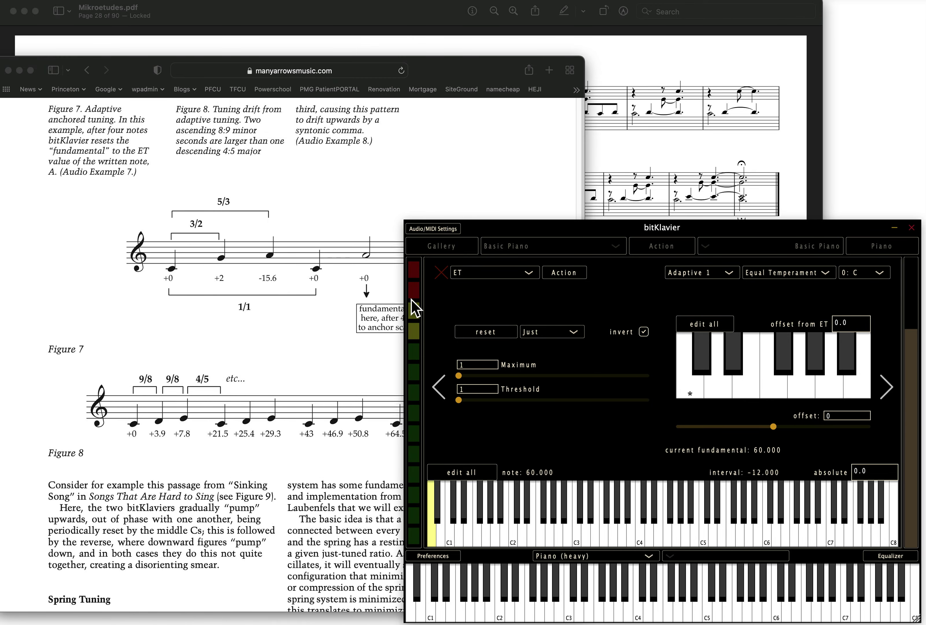
left_click(441, 272)
left_click(816, 377)
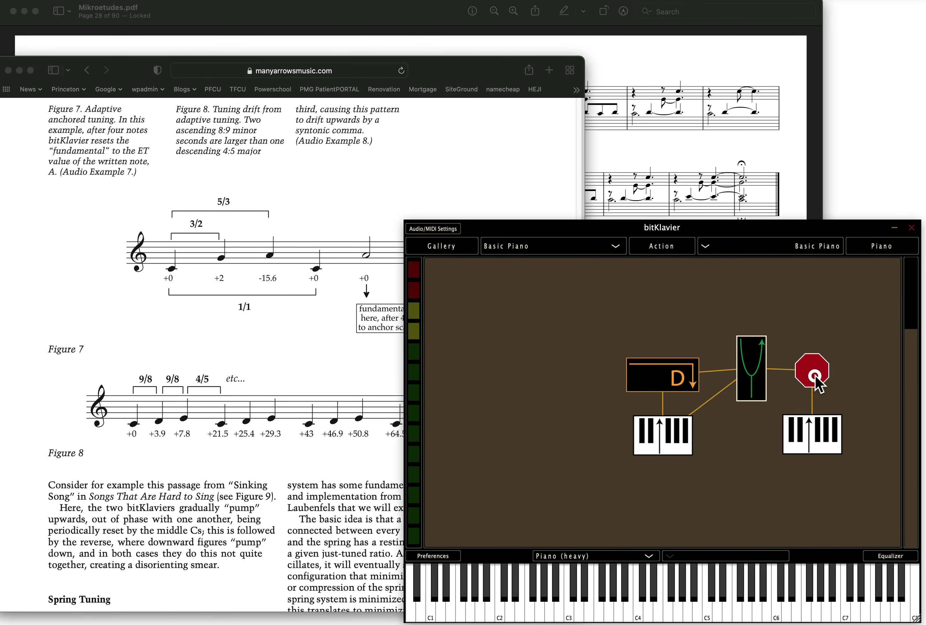
key("BackSpace")
left_click(811, 419)
key("BackSpace")
Reopen the Tuning preparation's settings, bring the article's Figure 8 into full view and return to bitKlavier
double_click(763, 373)
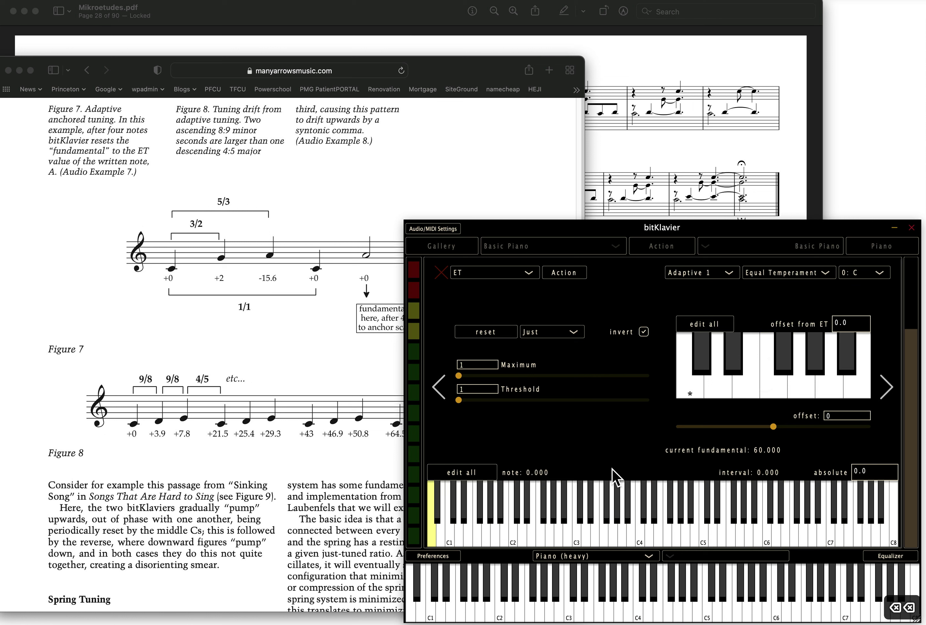
left_click(271, 345)
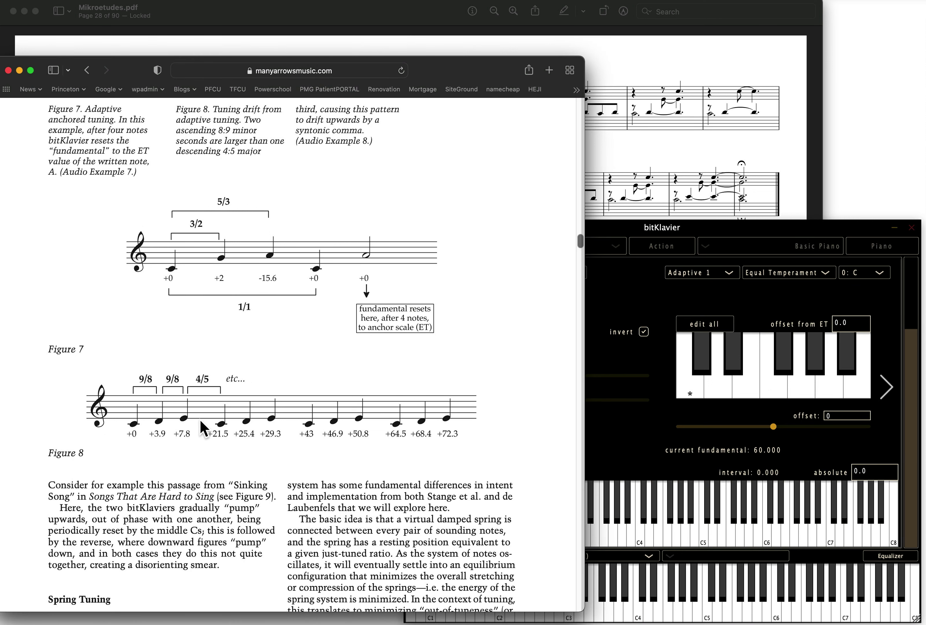
left_click(739, 228)
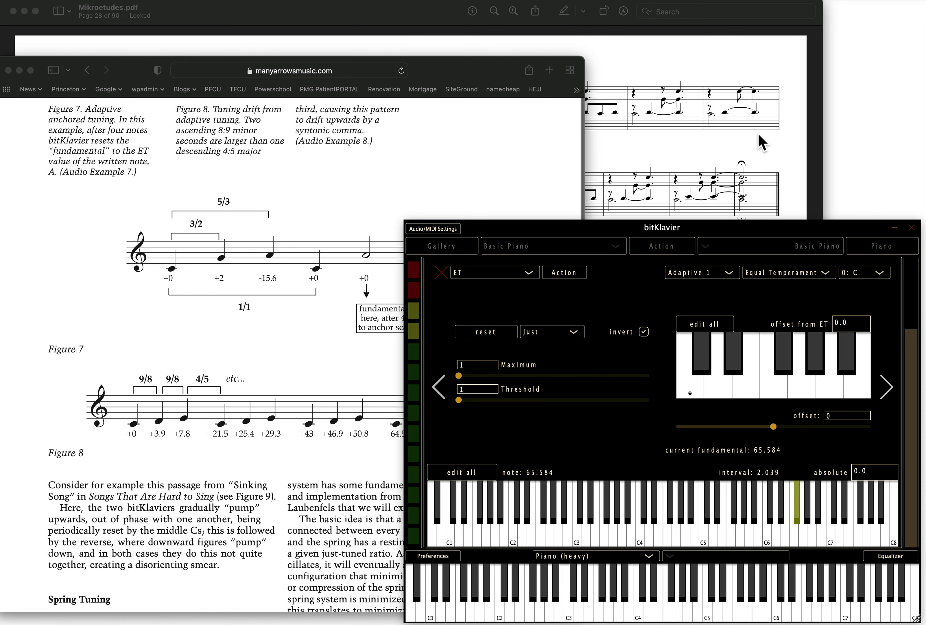
Switch to the PDF viewer and bring the 1_Sinking Song.pdf score to the front
left_click(538, 159)
key("super+grave")
left_click(405, 33)
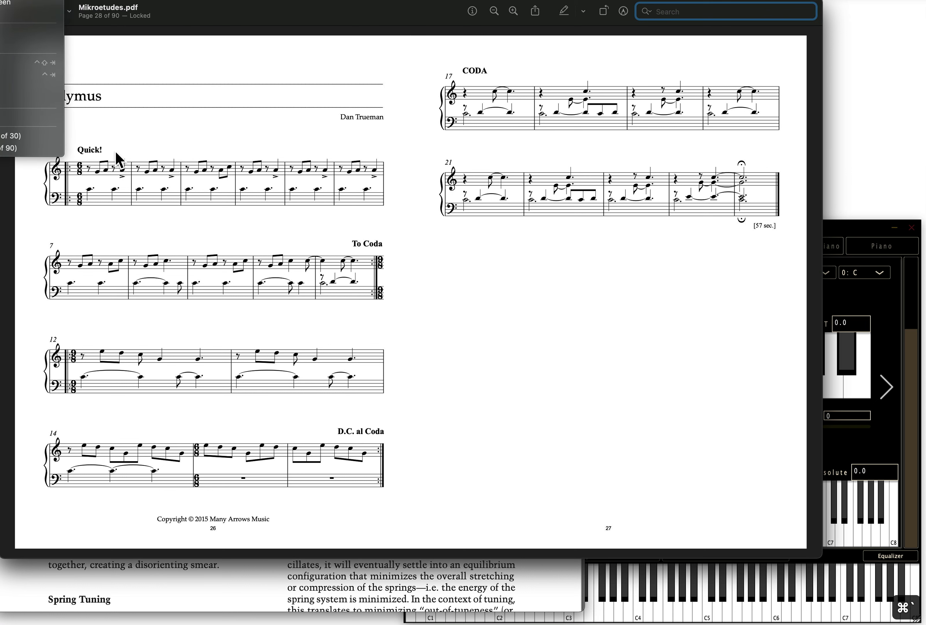
left_click(5, 135)
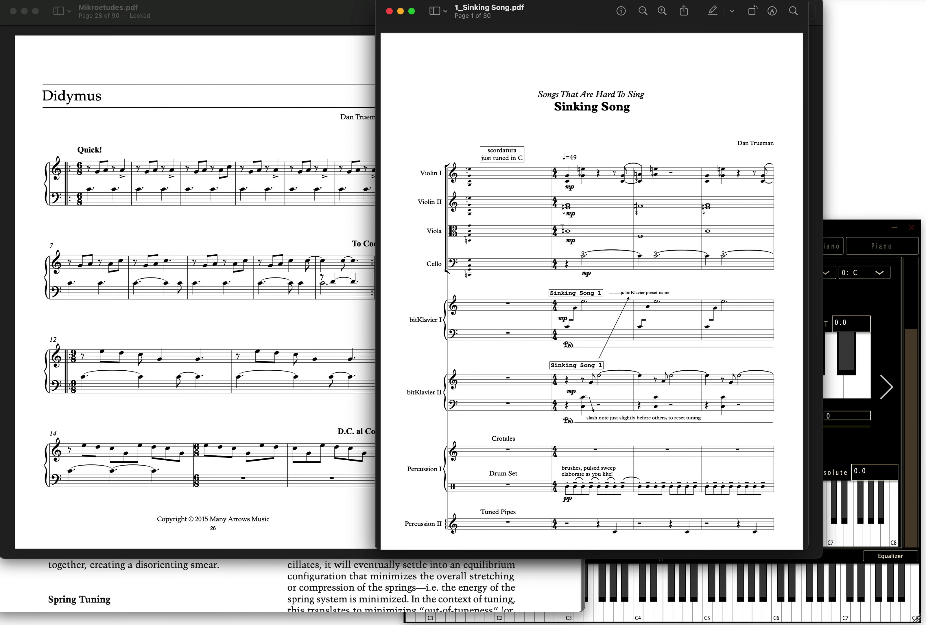
Examine the bitKlavier parts in the Sinking Song score from page 1 through page 3
key("super+Tab")
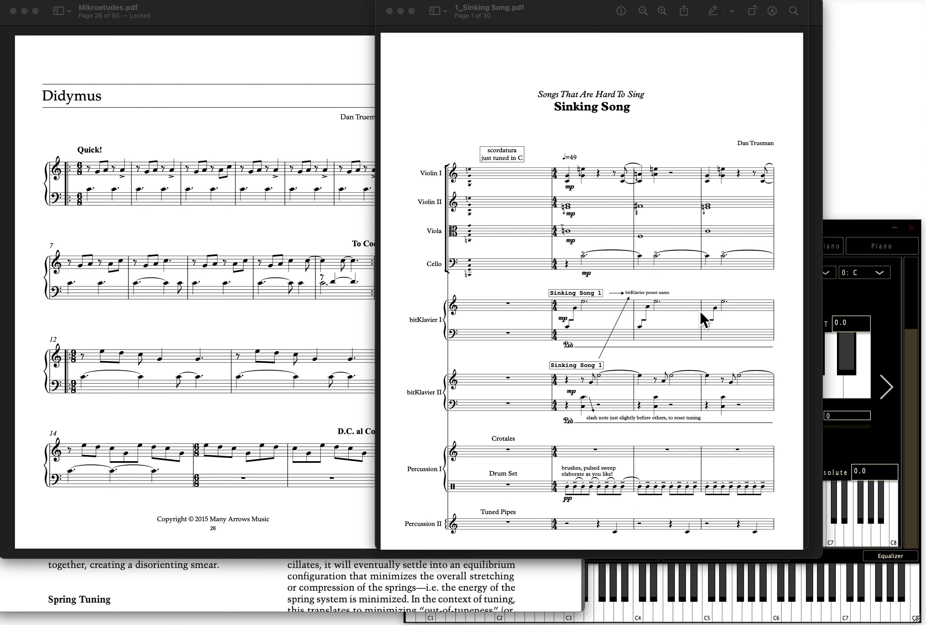
scroll(647, 356, "down", 6)
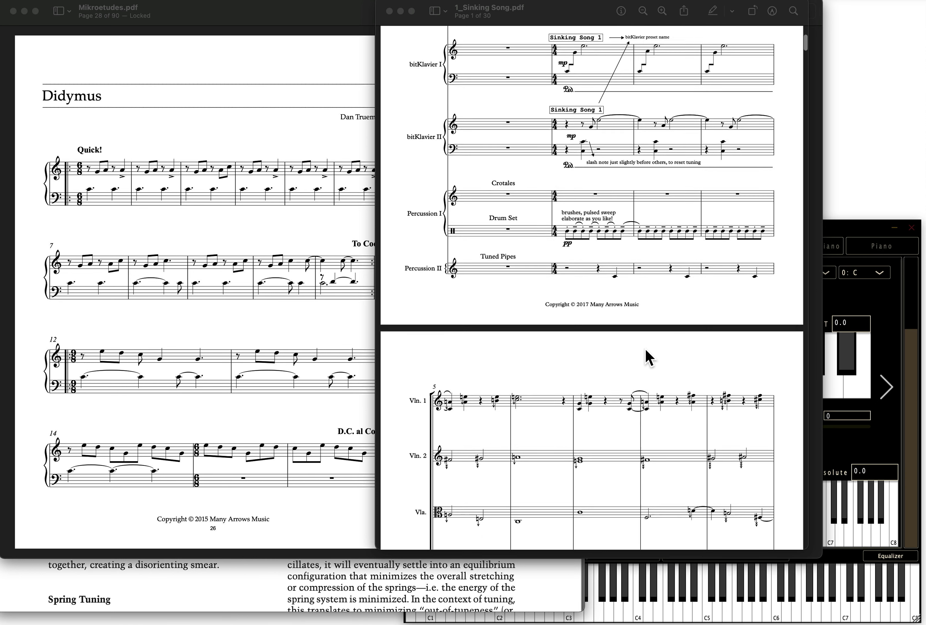
scroll(645, 350, "down", 8)
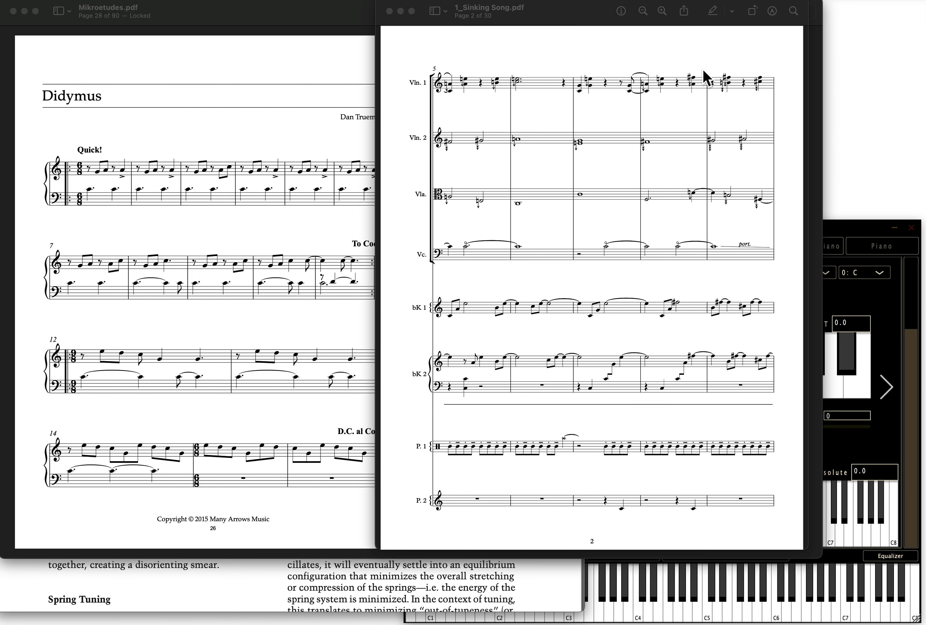
scroll(688, 292, "down", 10)
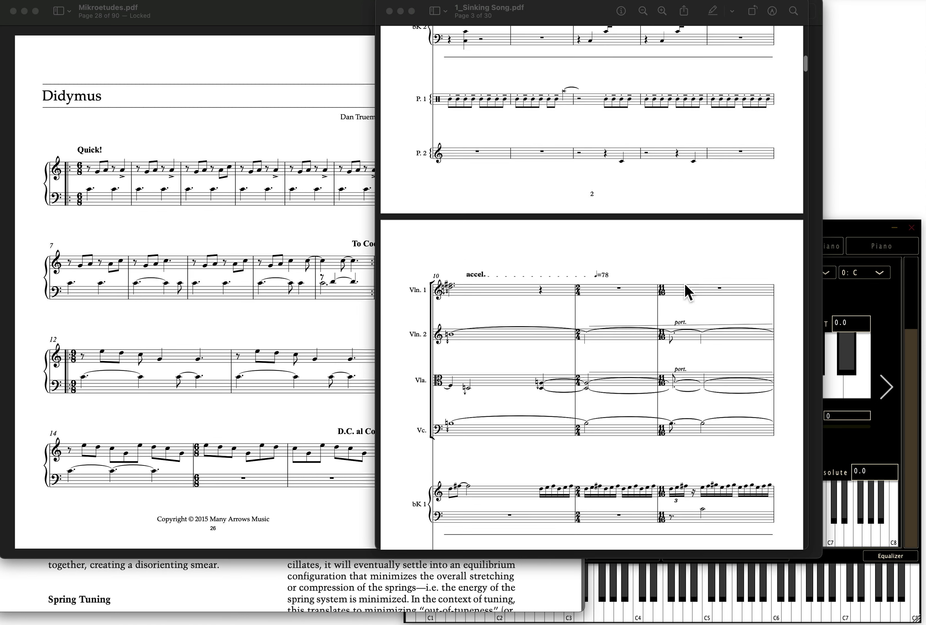
scroll(689, 291, "down", 3)
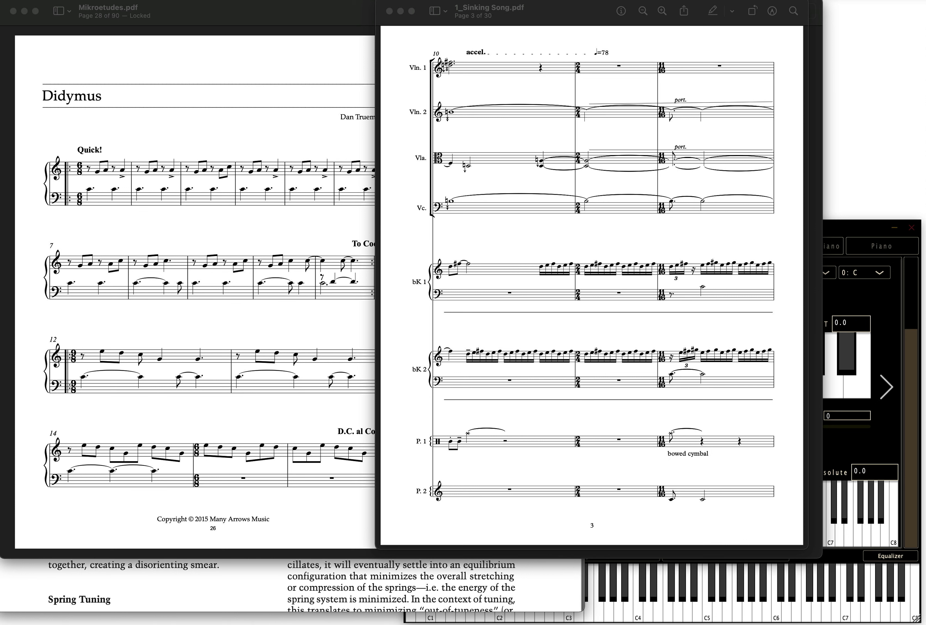
Return to bitKlavier and reset the adaptive tuning's fundamental in the Tuning settings
left_click(862, 224)
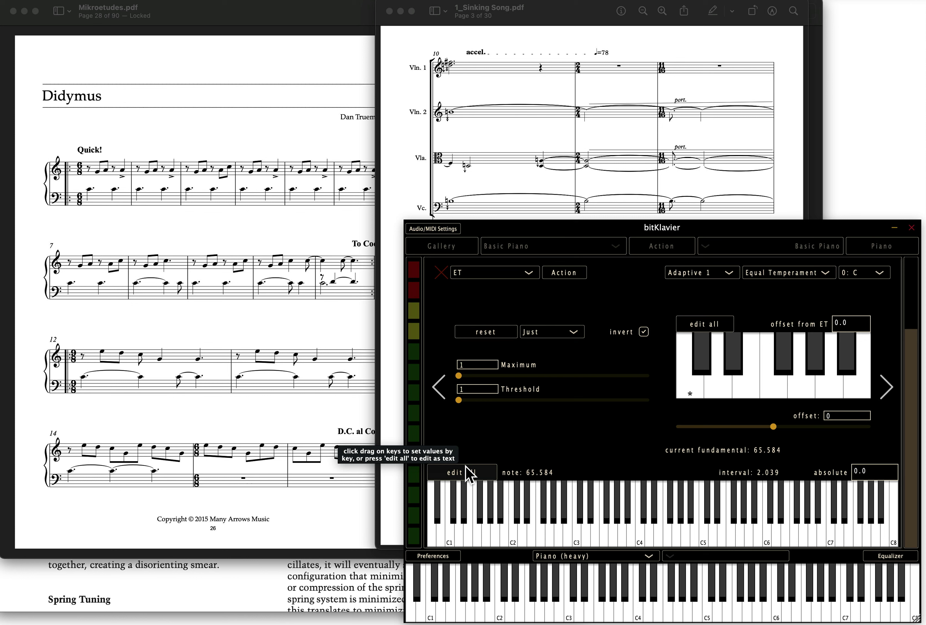
left_click(490, 332)
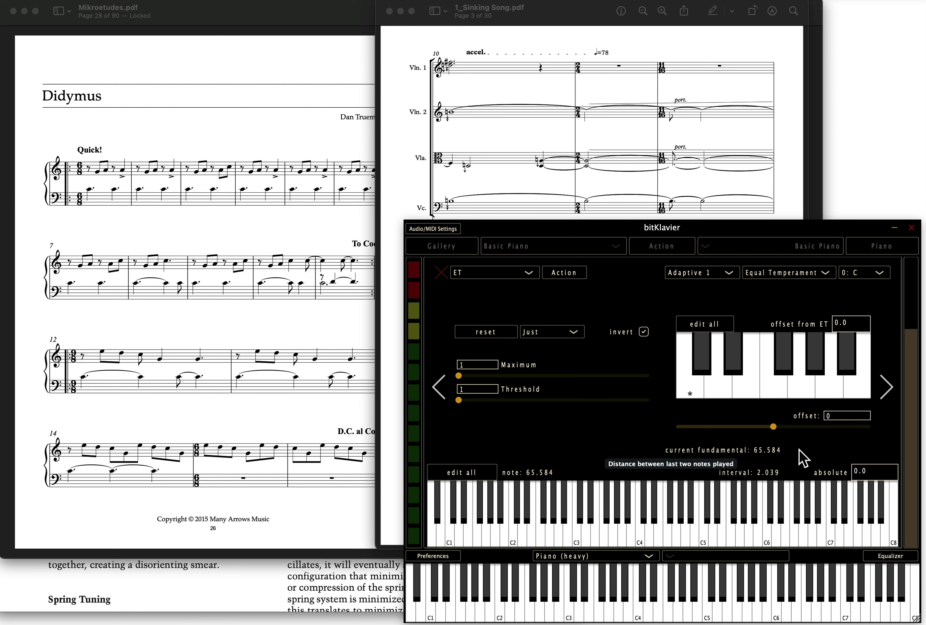
left_click(500, 335)
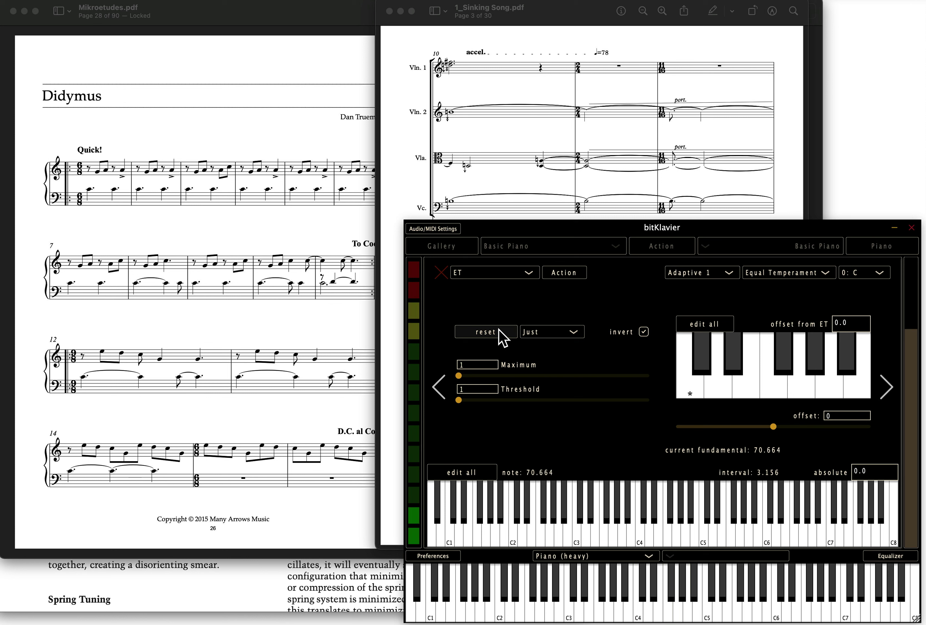
left_click(496, 332)
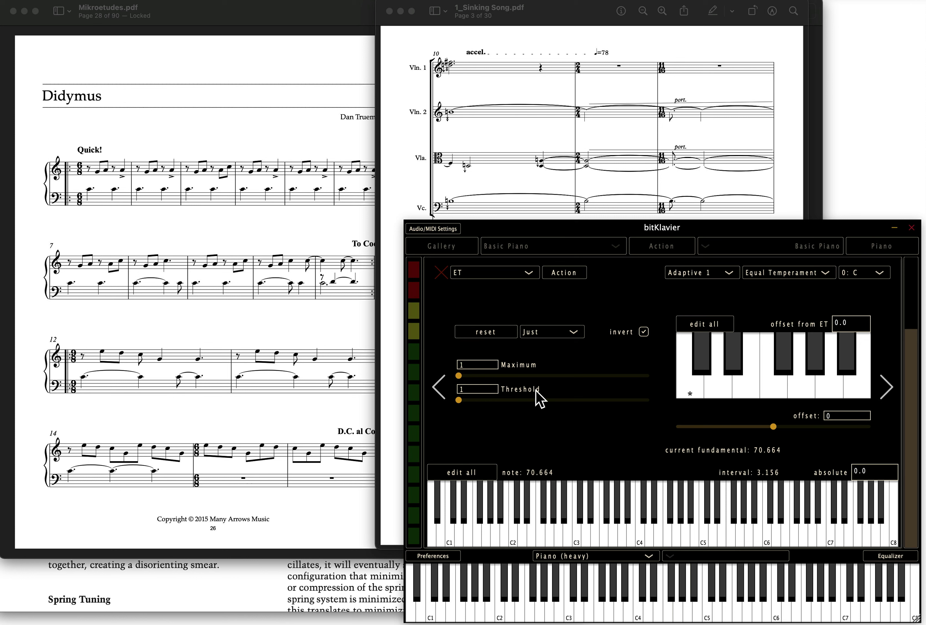
Set the adaptive tuning's Maximum to 4 notes and its Threshold to 3000 ms
mouse_move(536, 390)
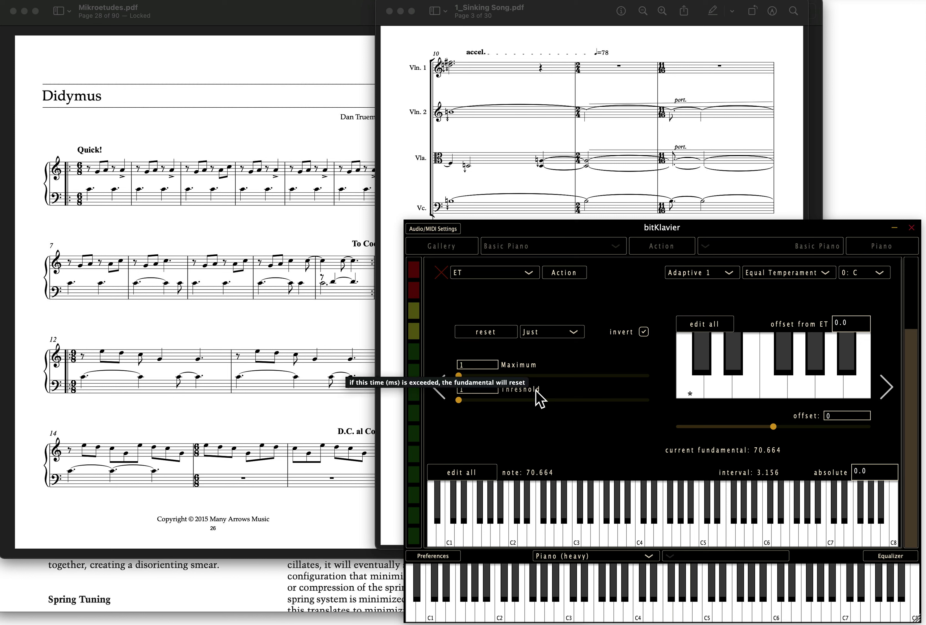
left_click(479, 363)
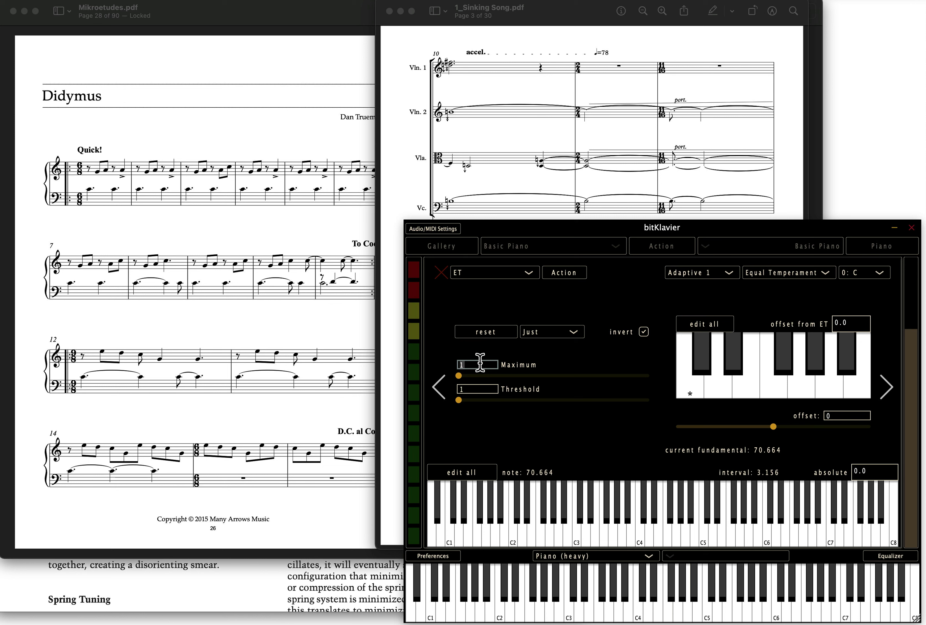
type("4")
key("Return")
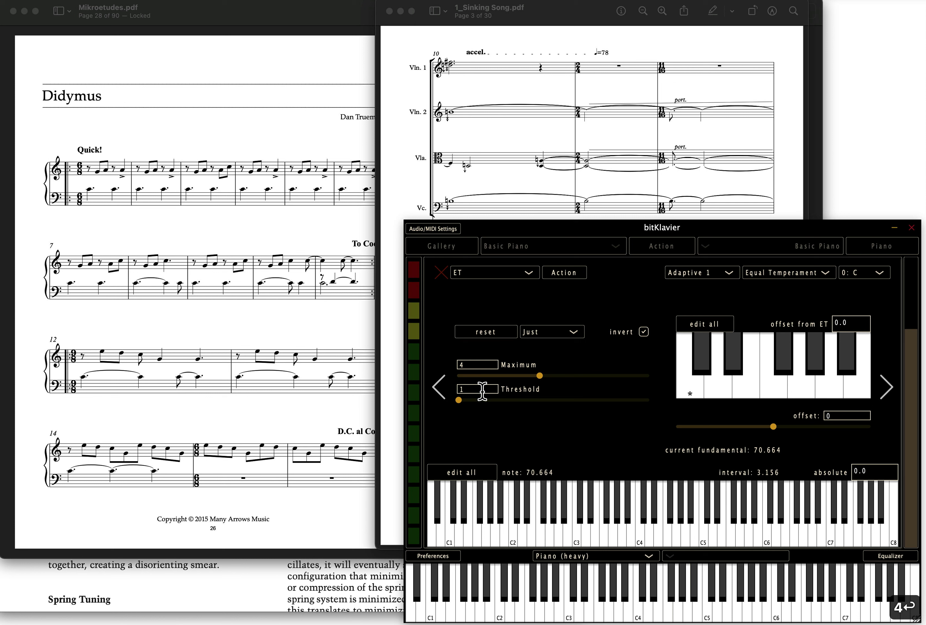
left_click(484, 388)
type("3000")
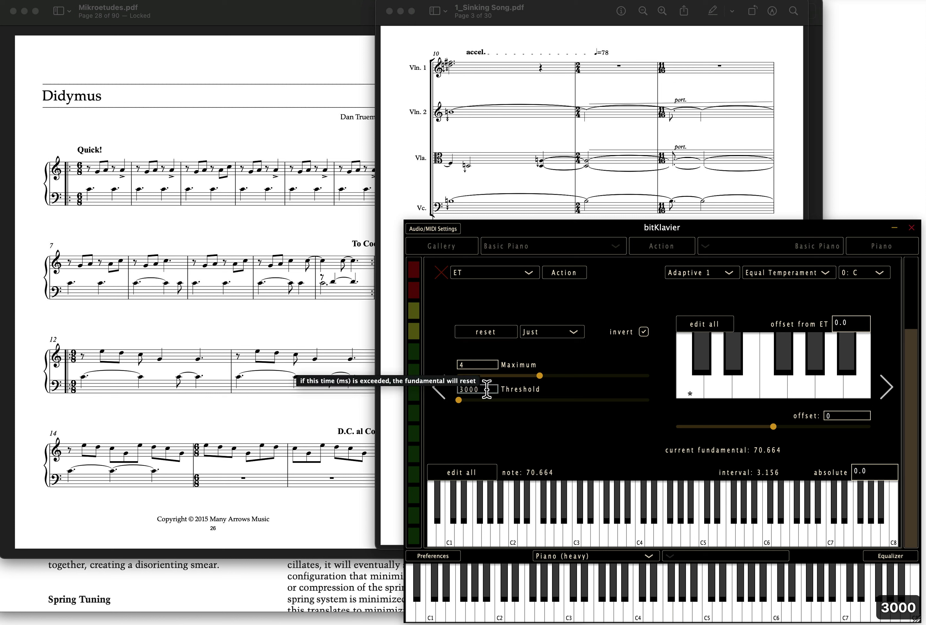
key("Return")
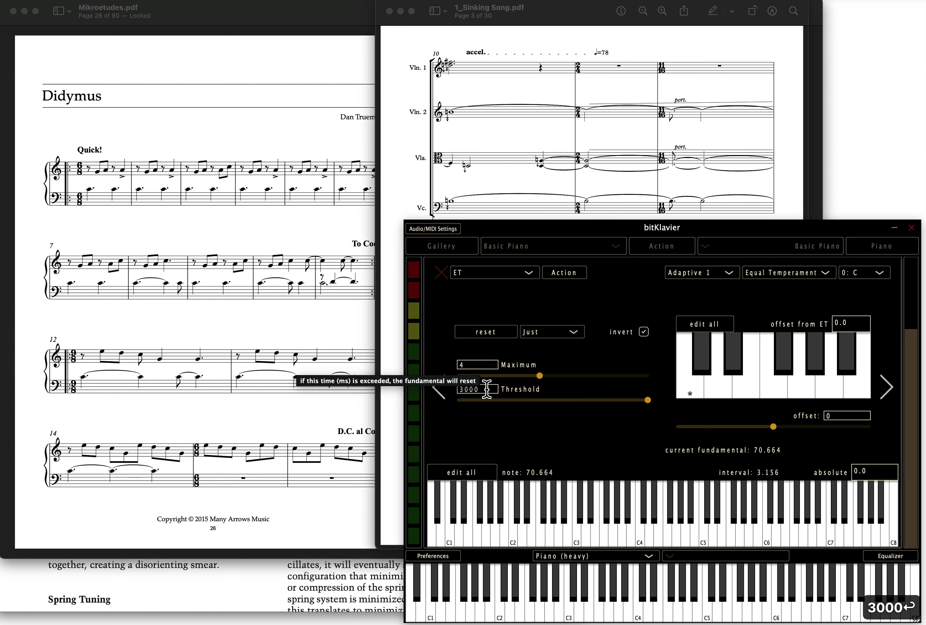